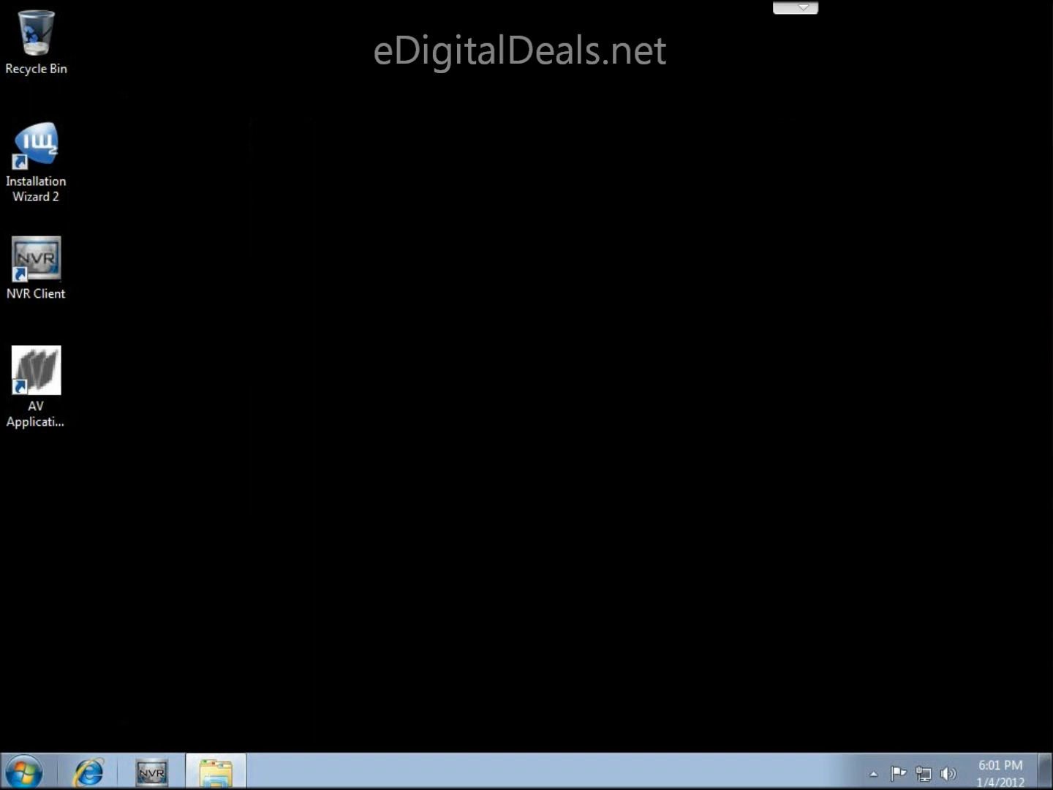
{"action": "left_click", "coordinate": [89, 771]}
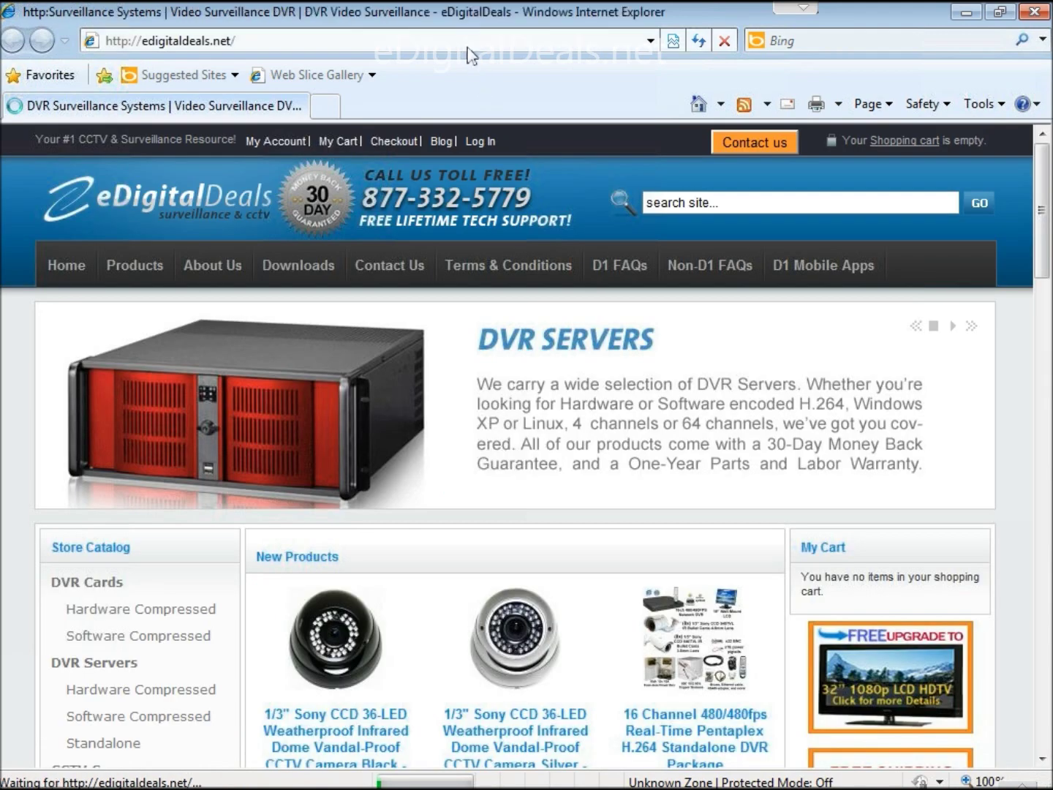
{"action": "left_click", "coordinate": [464, 44]}
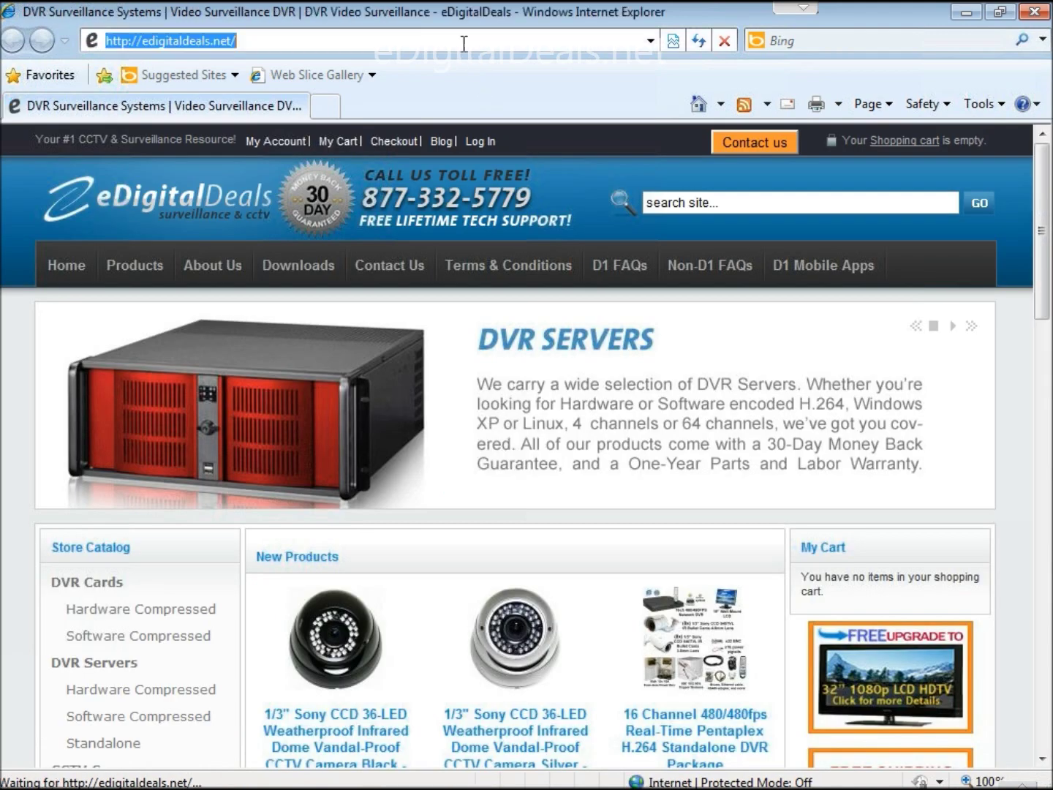
{"action": "type", "text": "www.vivotek."}
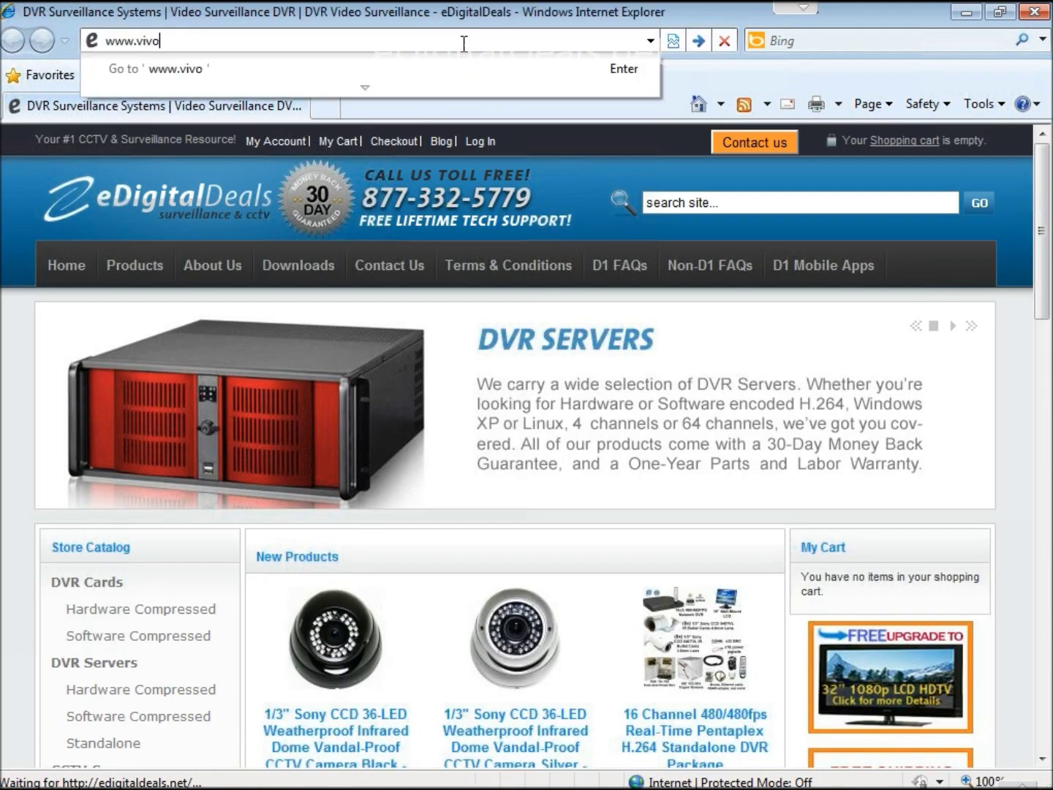
{"action": "type", "text": "com"}
{"action": "key", "text": "Return"}
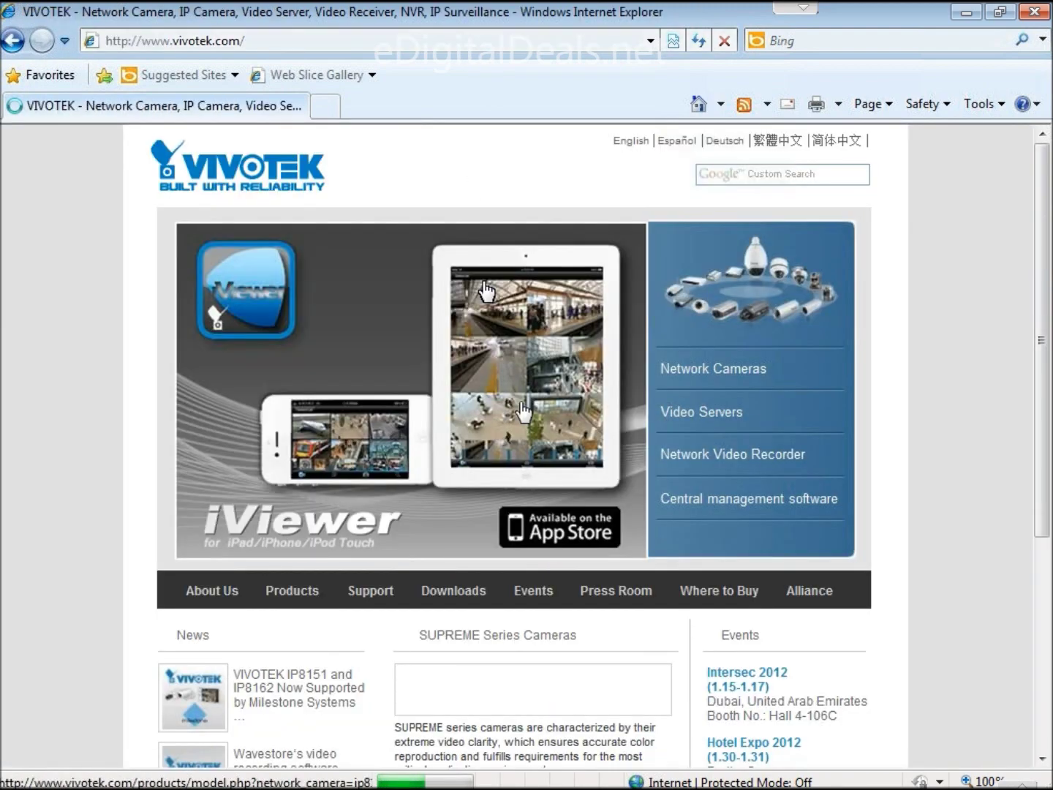
{"action": "left_click", "coordinate": [471, 597]}
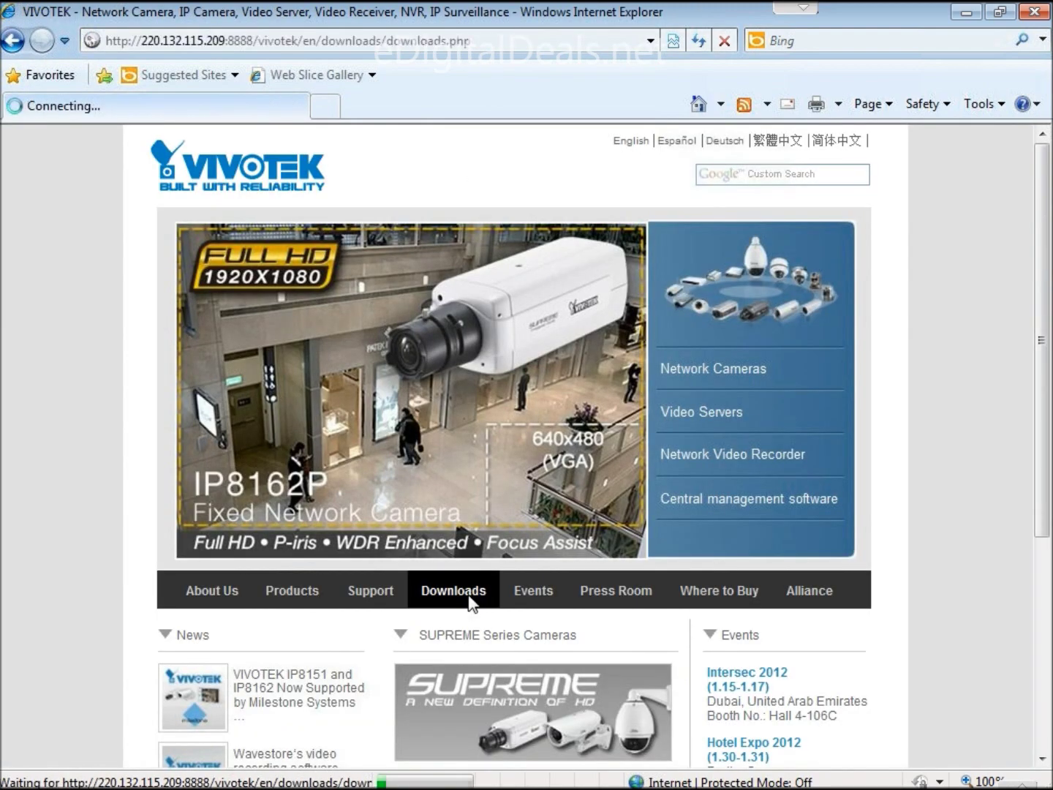
Step: Start the IW2 download (iw2.zip) from the Software section of the downloads page and cancel it without saving
{"action": "scroll", "coordinate": [470, 598], "scroll_direction": "down", "scroll_amount": 15}
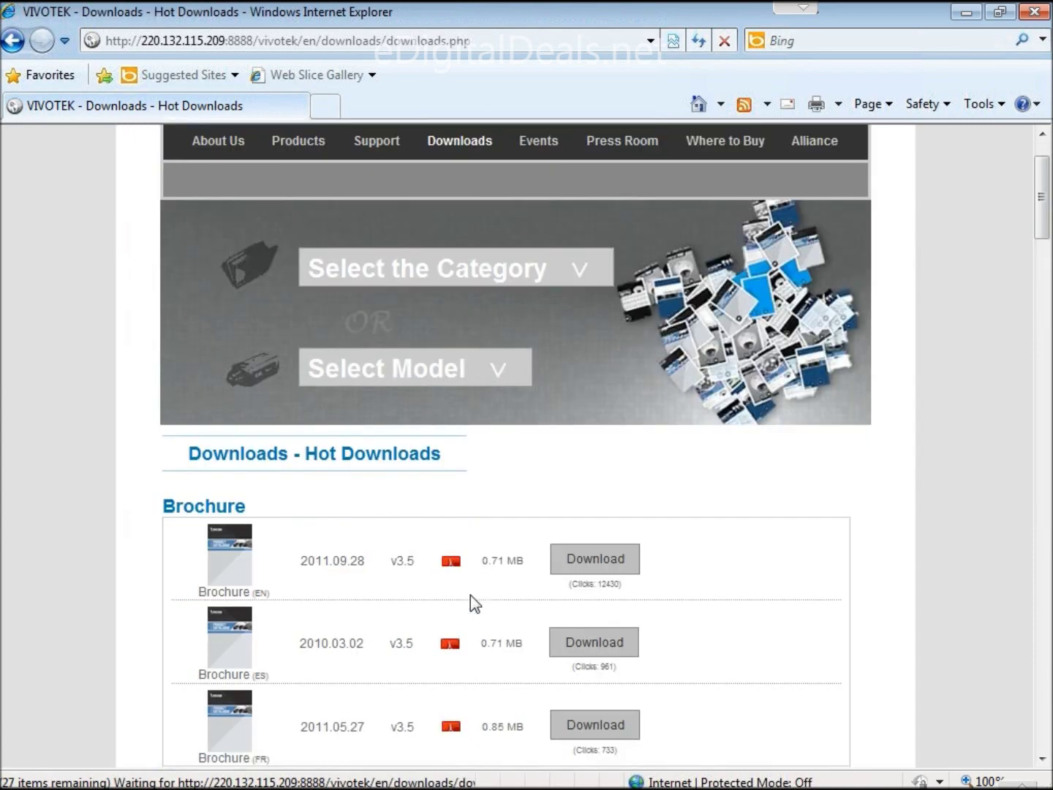
{"action": "scroll", "coordinate": [478, 601], "scroll_direction": "down", "scroll_amount": 10}
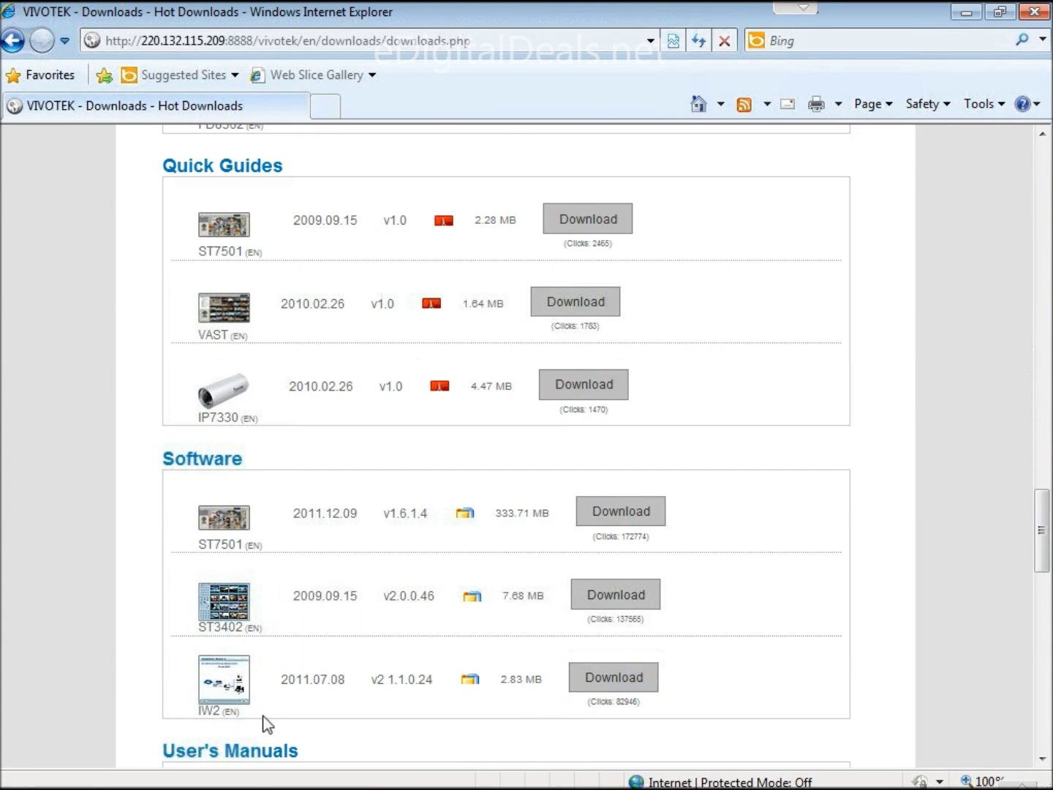
{"action": "left_click", "coordinate": [606, 678]}
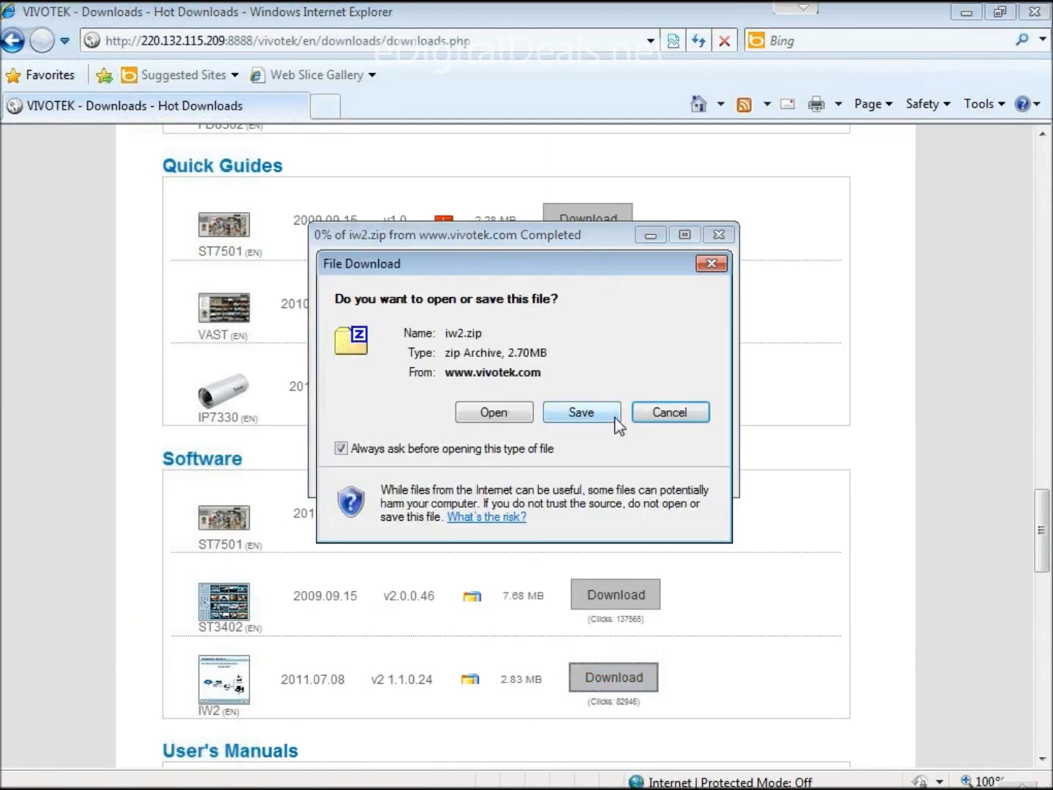
{"action": "left_click", "coordinate": [668, 414]}
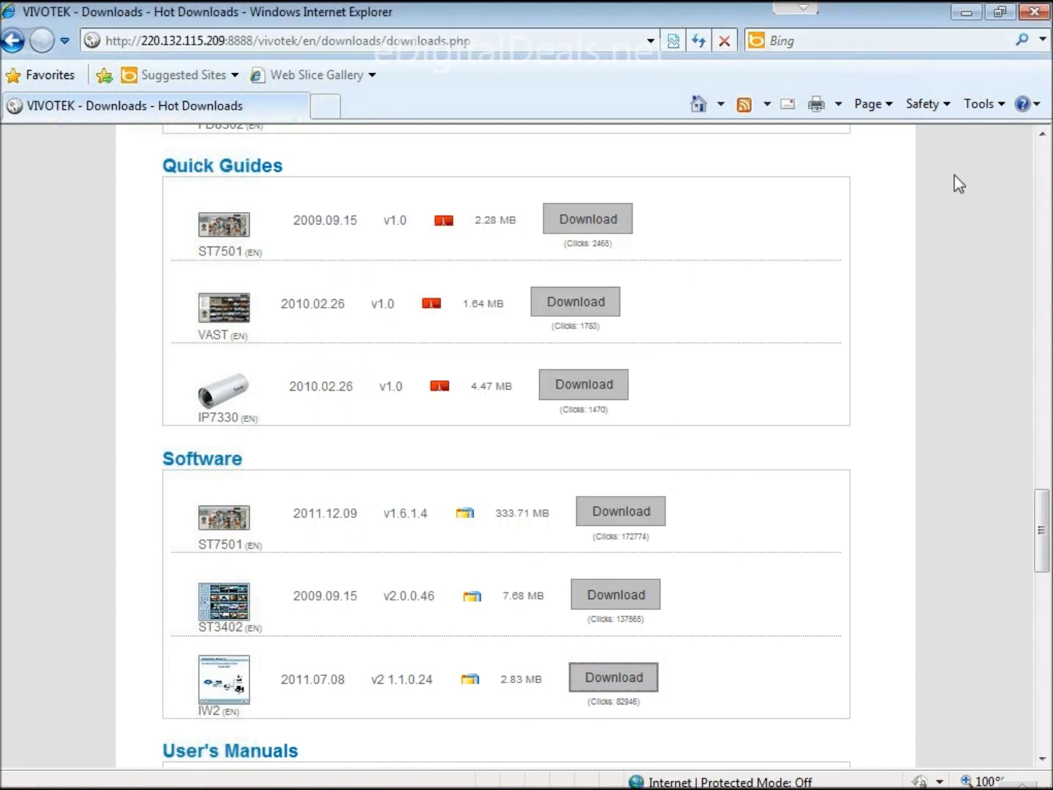
Step: Minimize the browser, launch Installation Wizard 2 and continue past the network type analysis to the device selection list
{"action": "left_click", "coordinate": [965, 13]}
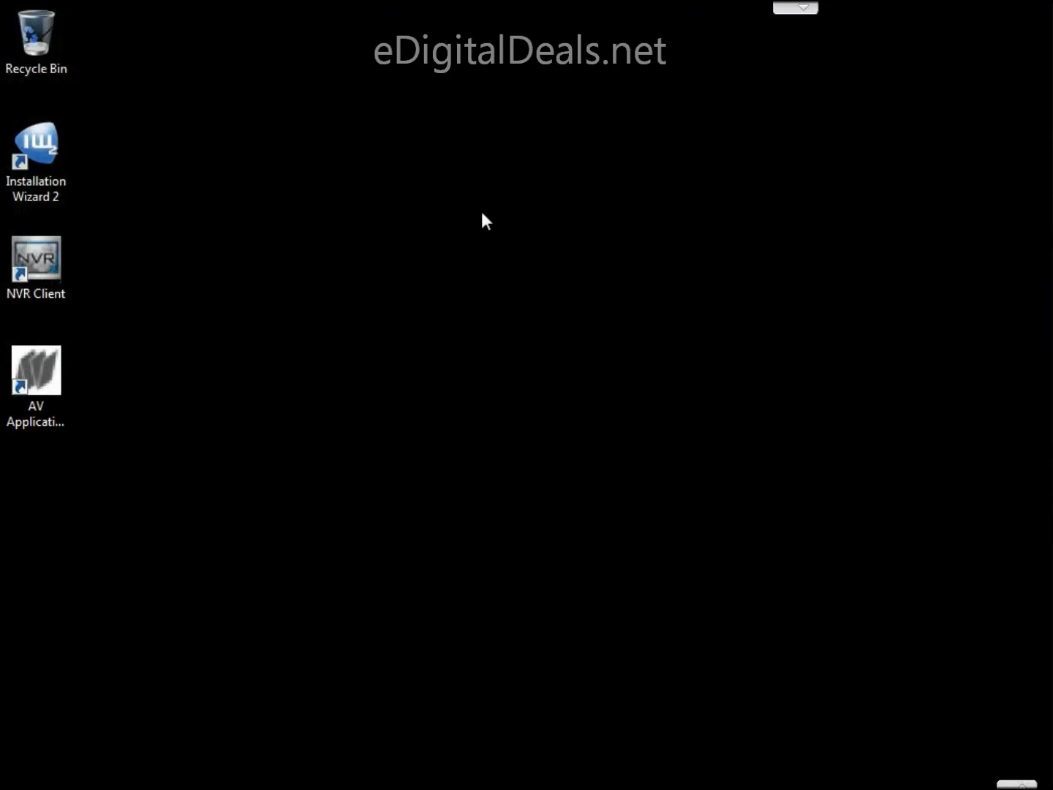
{"action": "left_click", "coordinate": [58, 182]}
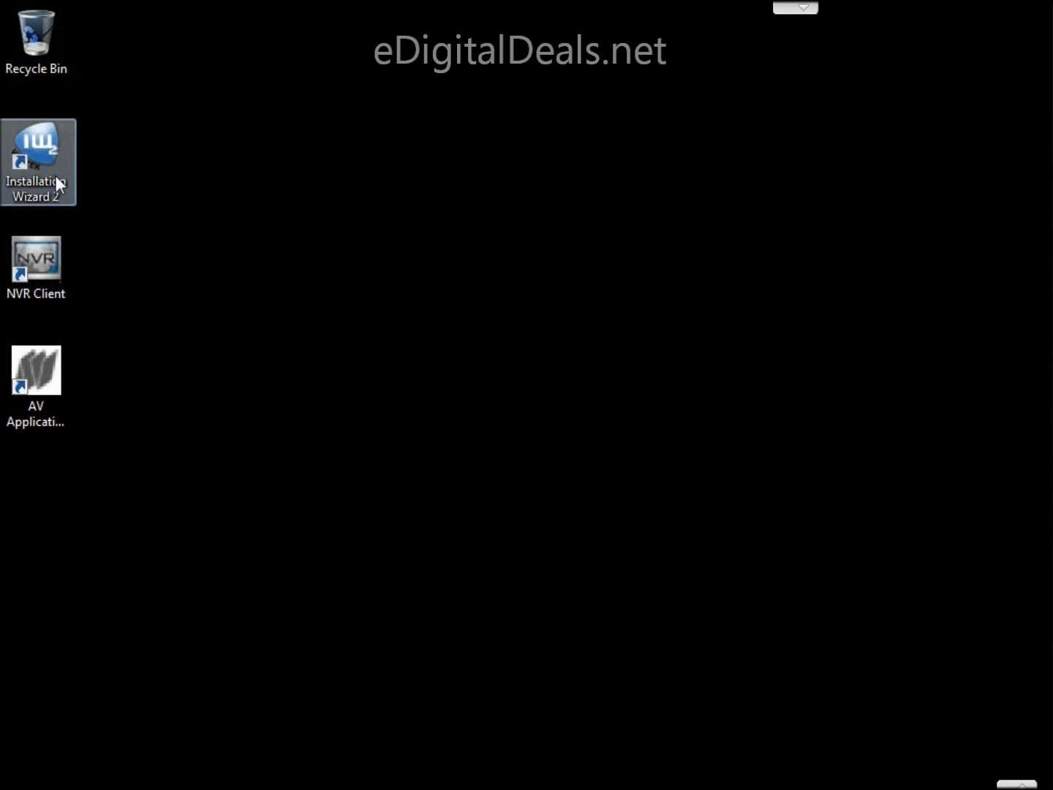
{"action": "double_click", "coordinate": [56, 179]}
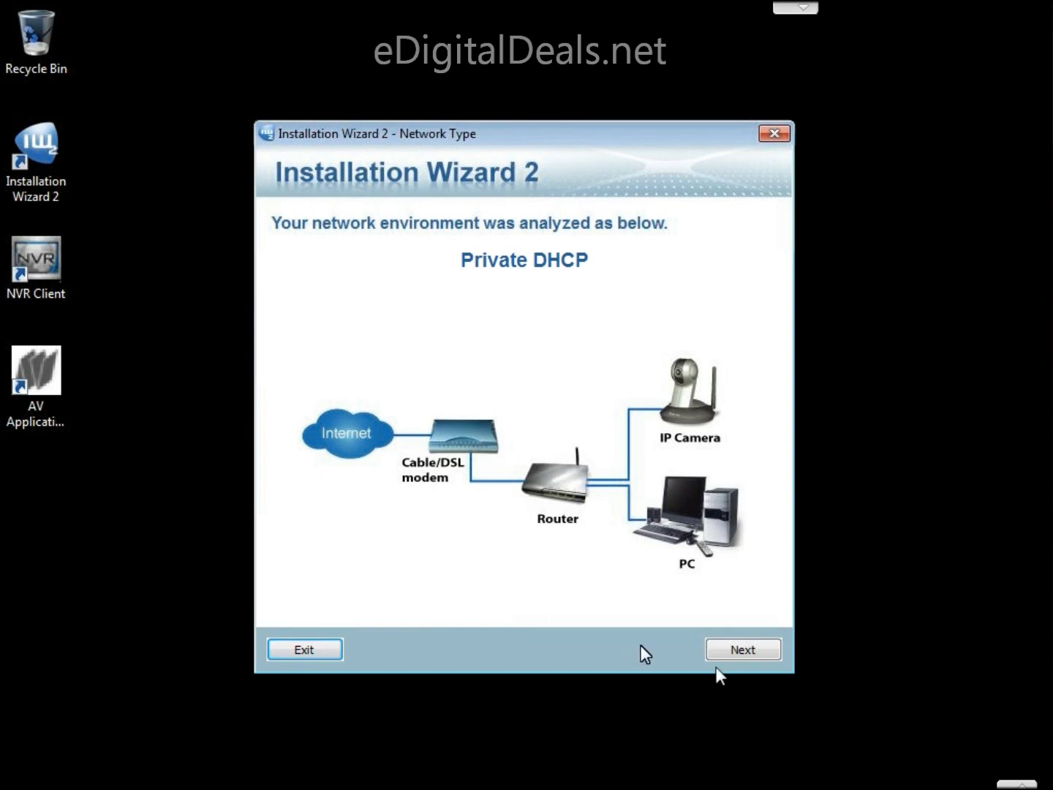
{"action": "left_click", "coordinate": [740, 648]}
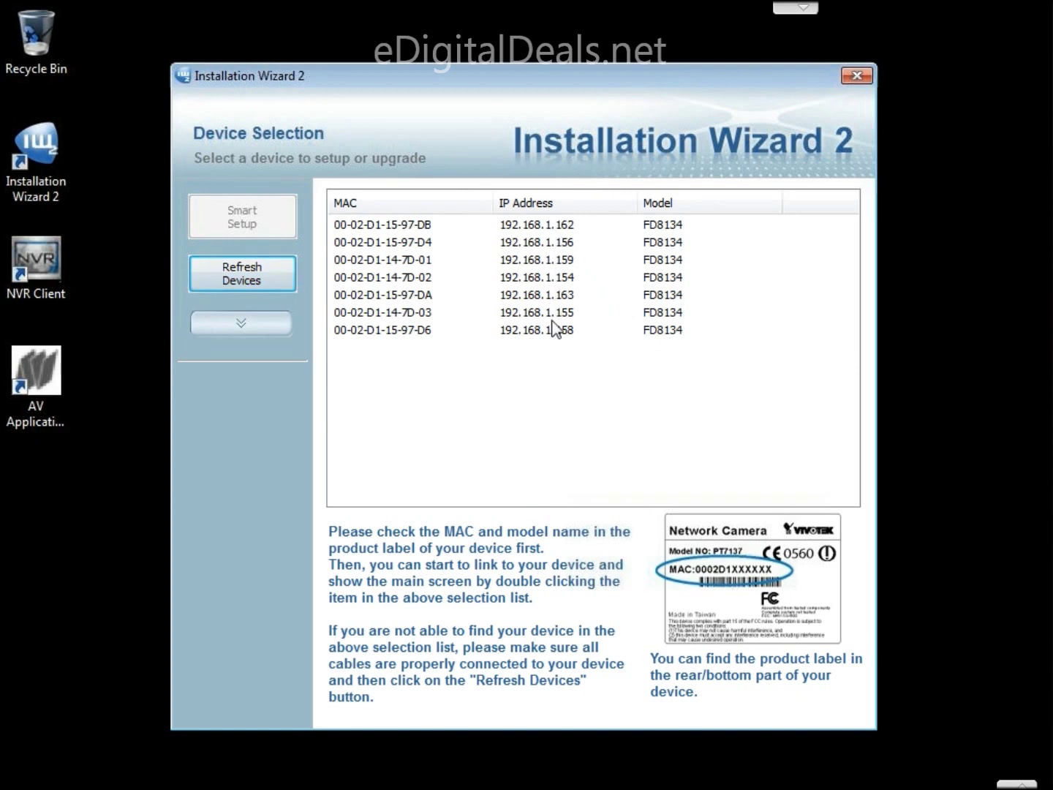
Step: Open the FD8134 camera at 192.168.1.162 from the device list and maximize its web page window
{"action": "double_click", "coordinate": [524, 230]}
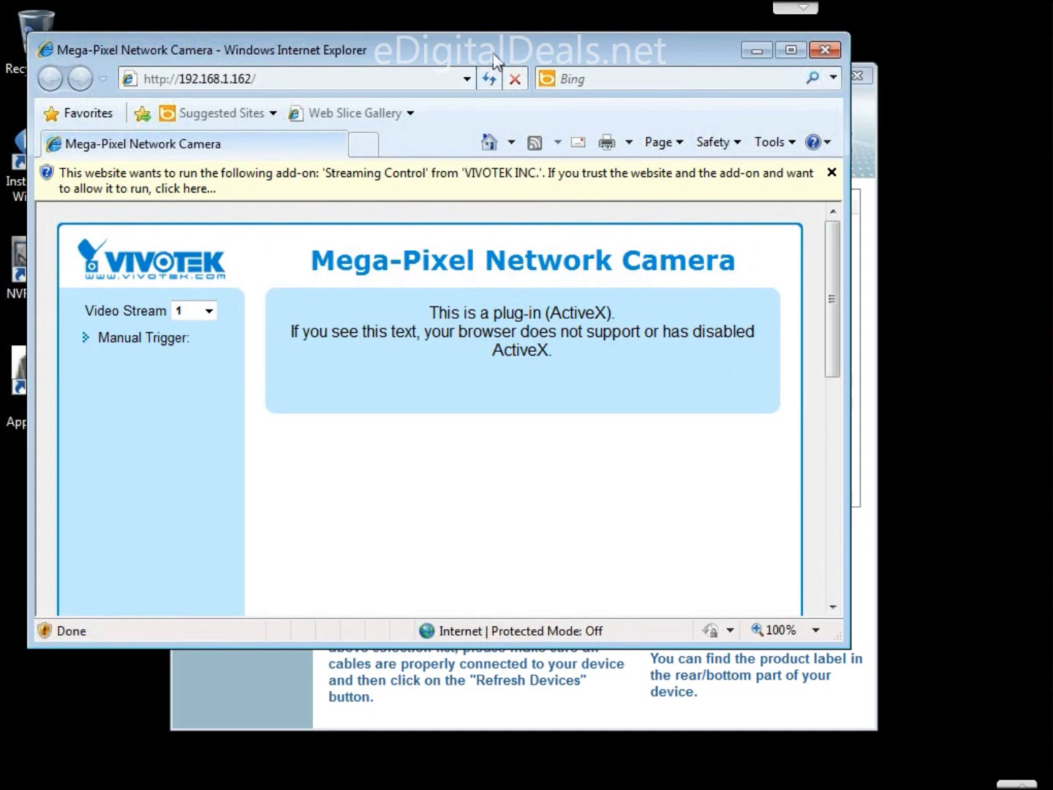
{"action": "double_click", "coordinate": [494, 62]}
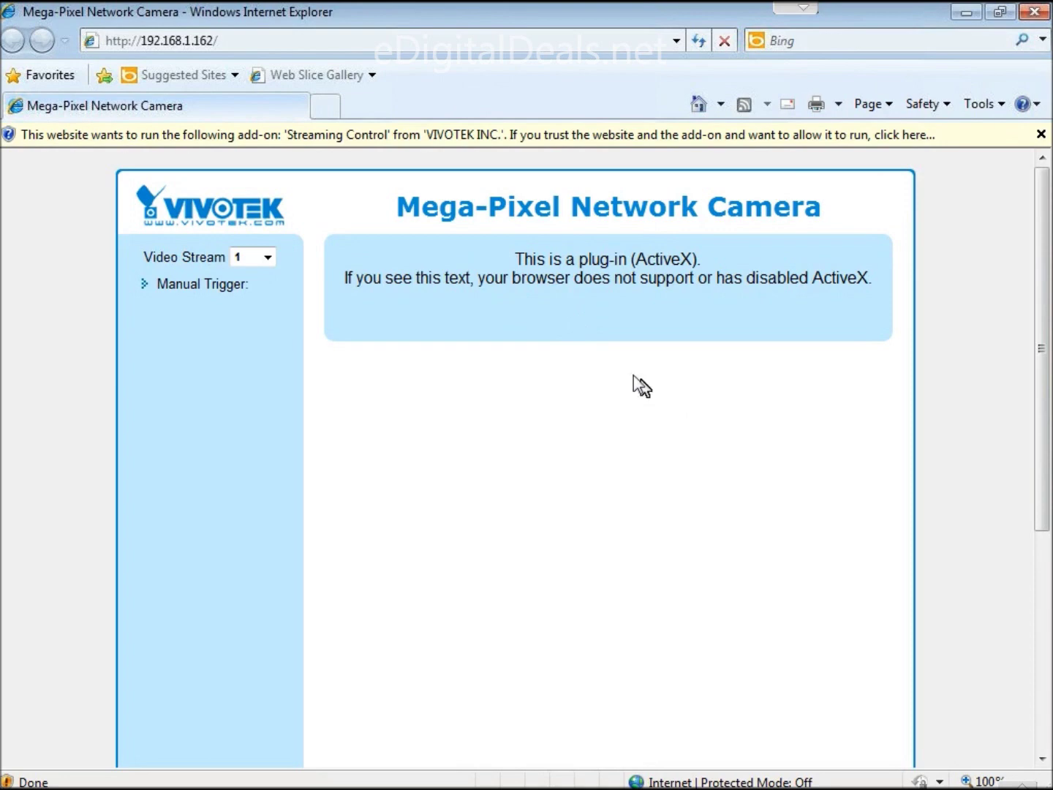
{"action": "left_click", "coordinate": [527, 136]}
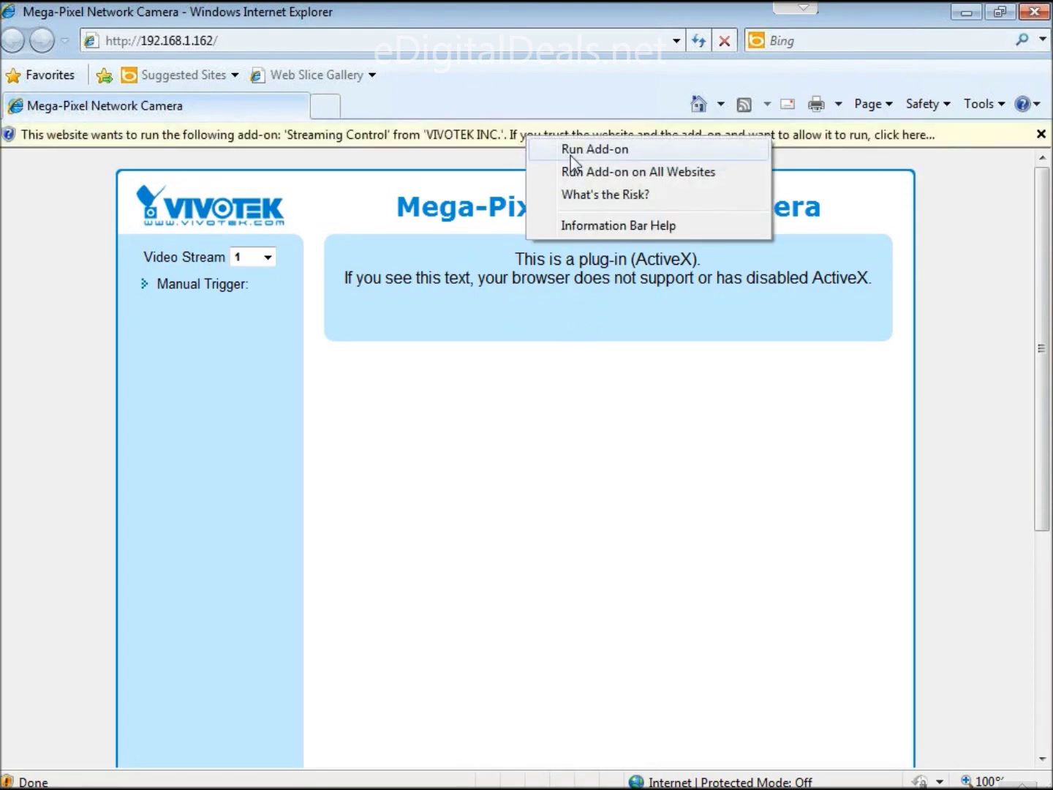
{"action": "left_click", "coordinate": [537, 101]}
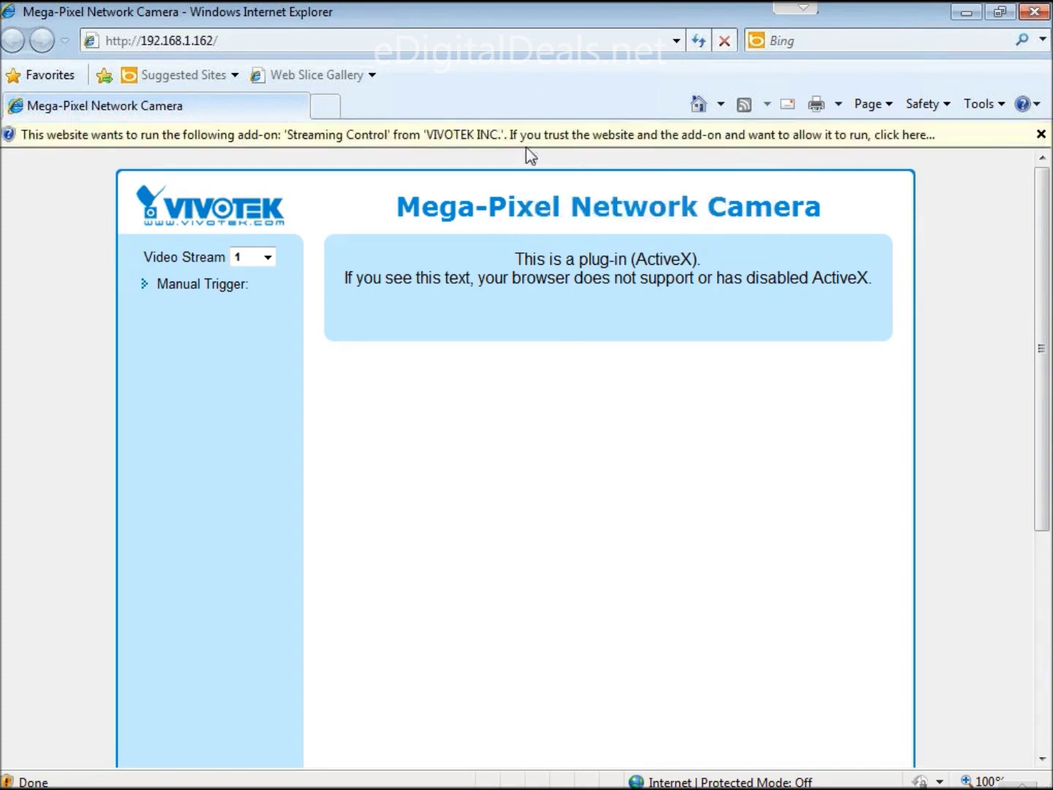
Step: Examine the ActiveX controls and plug-ins options in the Internet zone's custom security level and accept the existing settings
{"action": "left_click", "coordinate": [976, 109]}
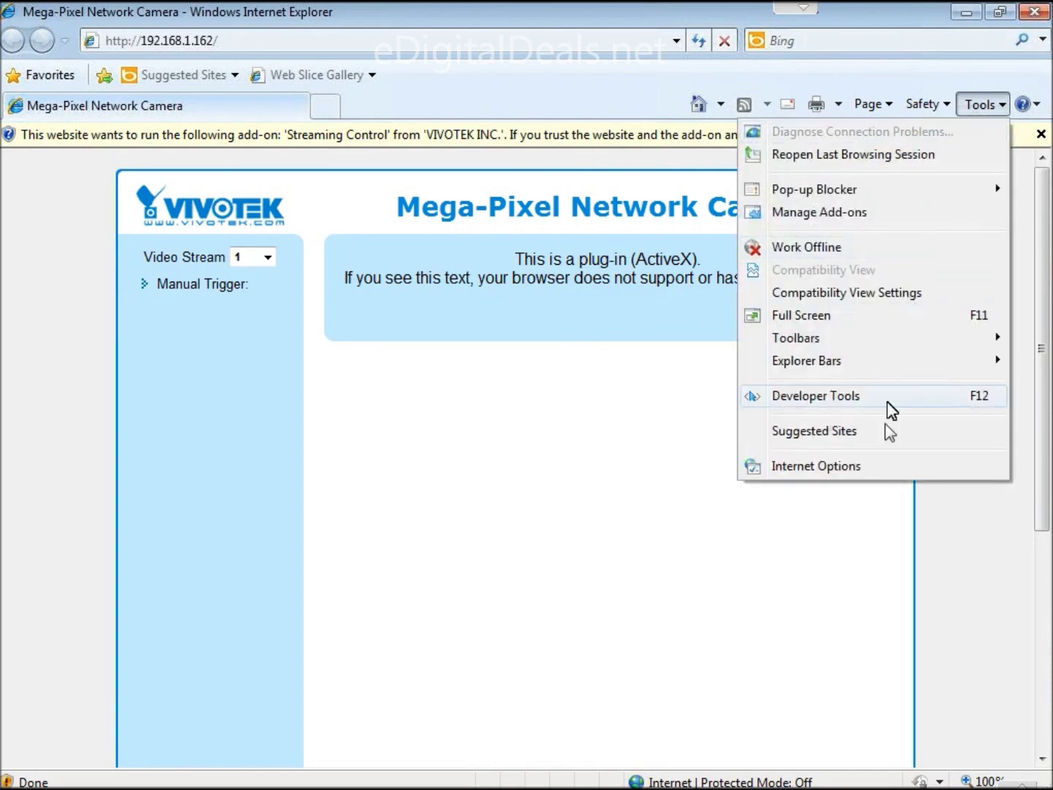
{"action": "left_click", "coordinate": [883, 465]}
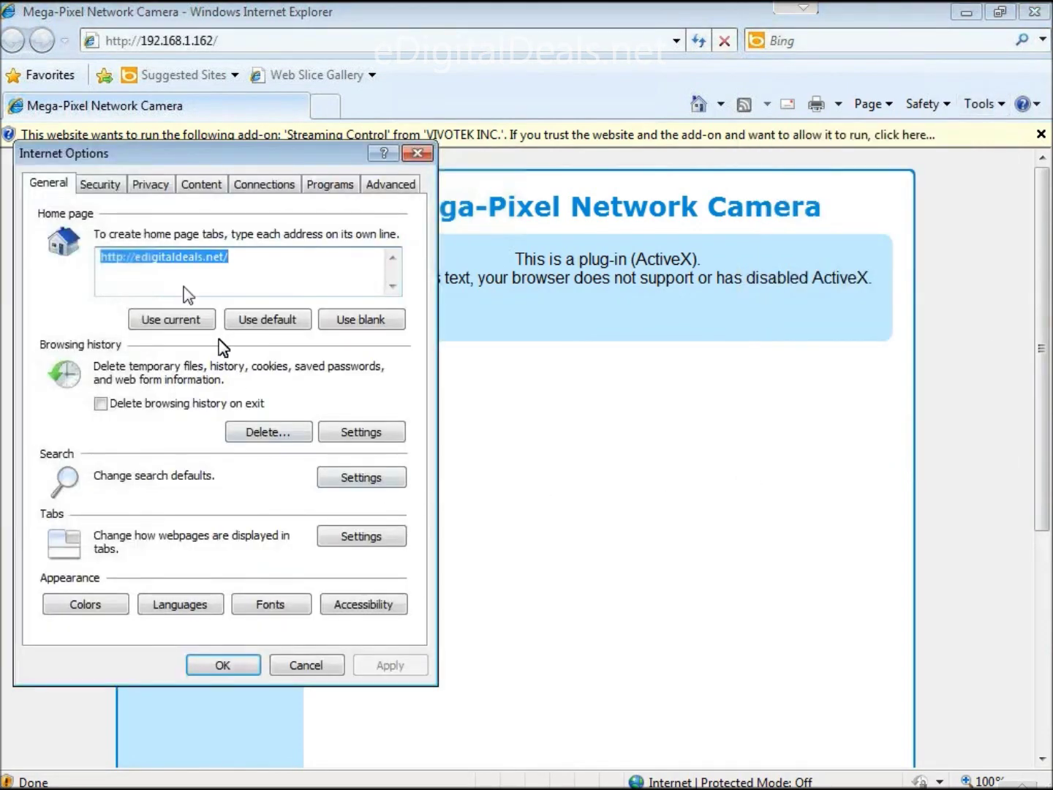
{"action": "left_click", "coordinate": [103, 186]}
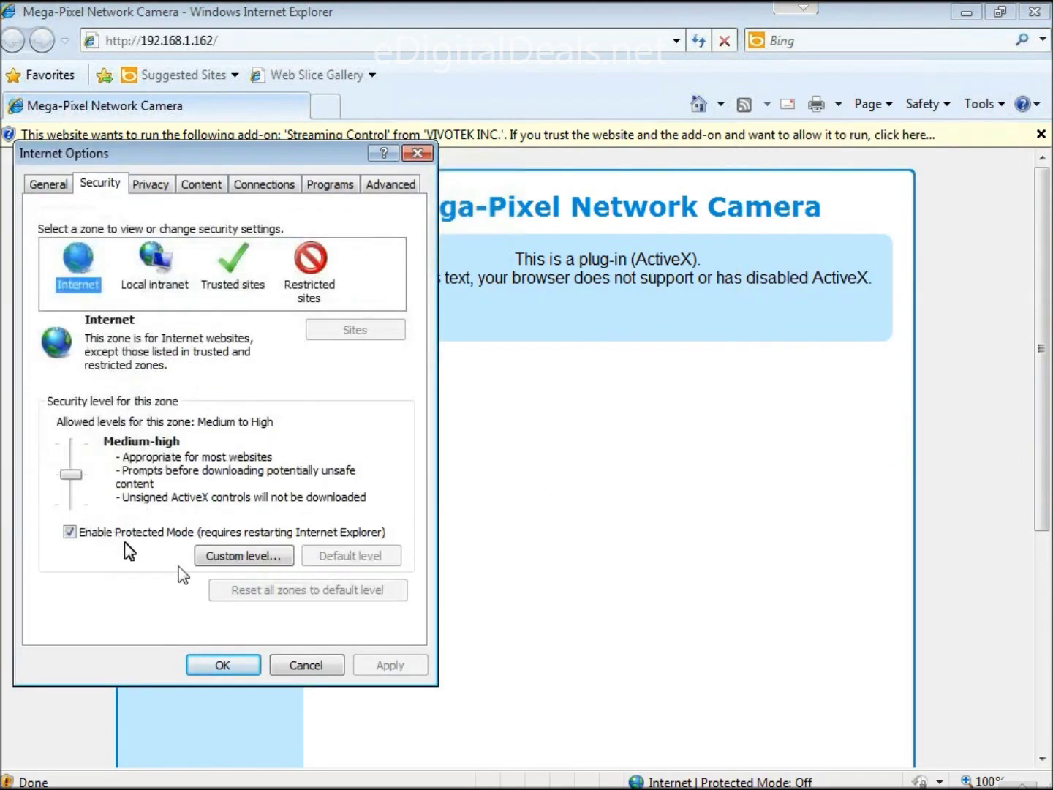
{"action": "left_click", "coordinate": [223, 555]}
{"action": "scroll", "coordinate": [223, 468], "scroll_direction": "down", "scroll_amount": 6}
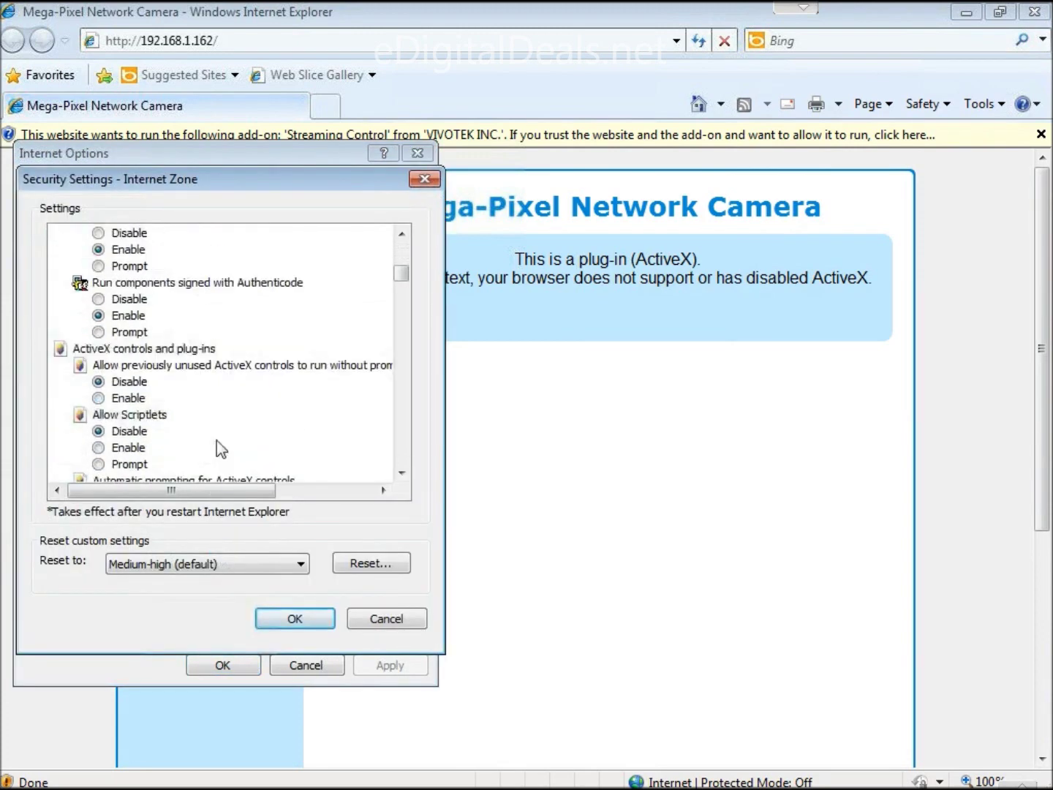
{"action": "scroll", "coordinate": [219, 407], "scroll_direction": "down", "scroll_amount": 3}
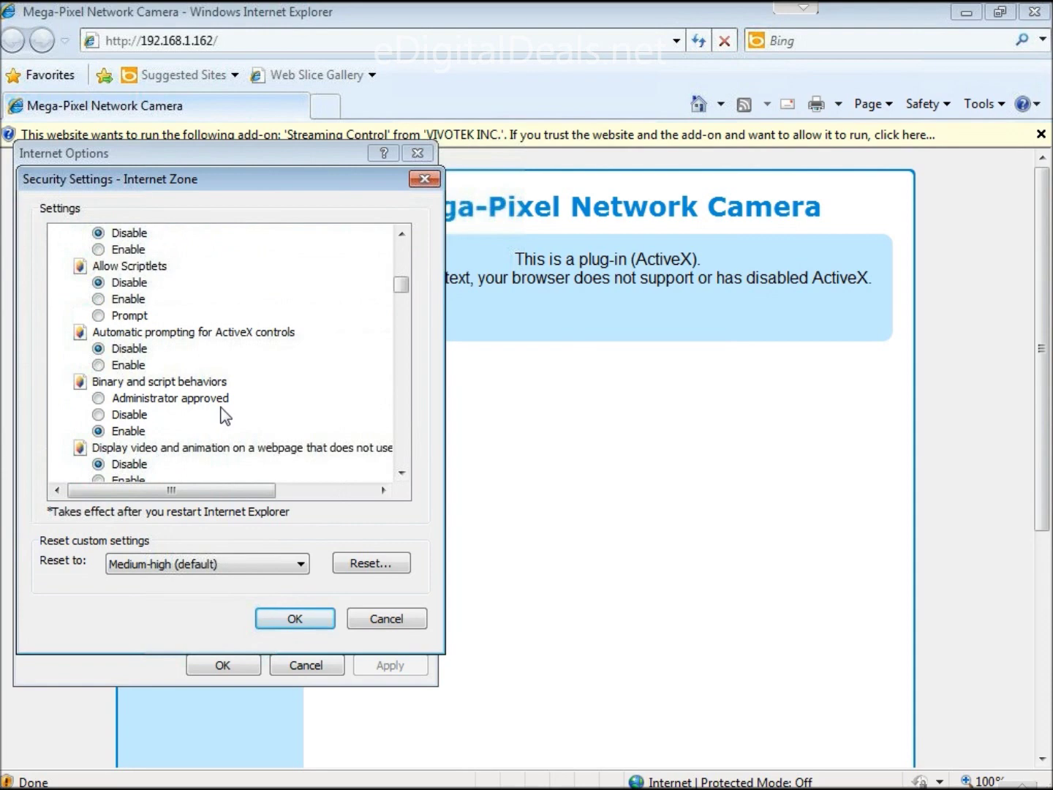
{"action": "scroll", "coordinate": [180, 387], "scroll_direction": "down", "scroll_amount": 1}
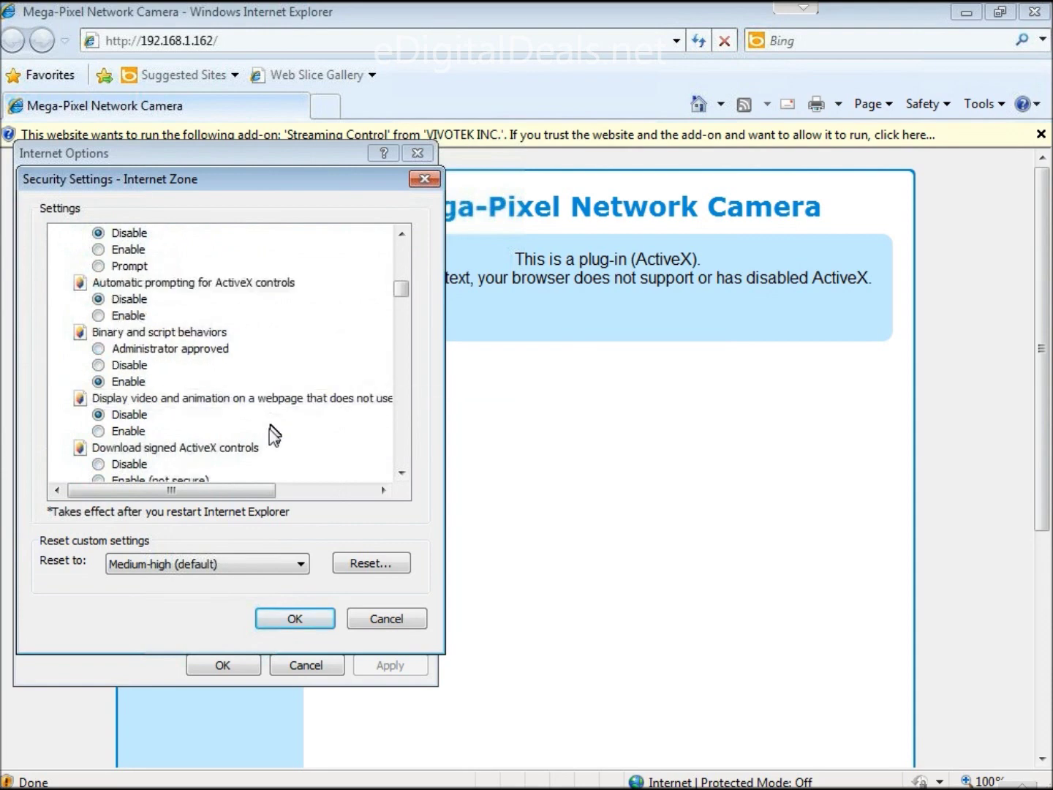
{"action": "scroll", "coordinate": [272, 436], "scroll_direction": "down", "scroll_amount": 1}
{"action": "scroll", "coordinate": [272, 438], "scroll_direction": "down", "scroll_amount": 1}
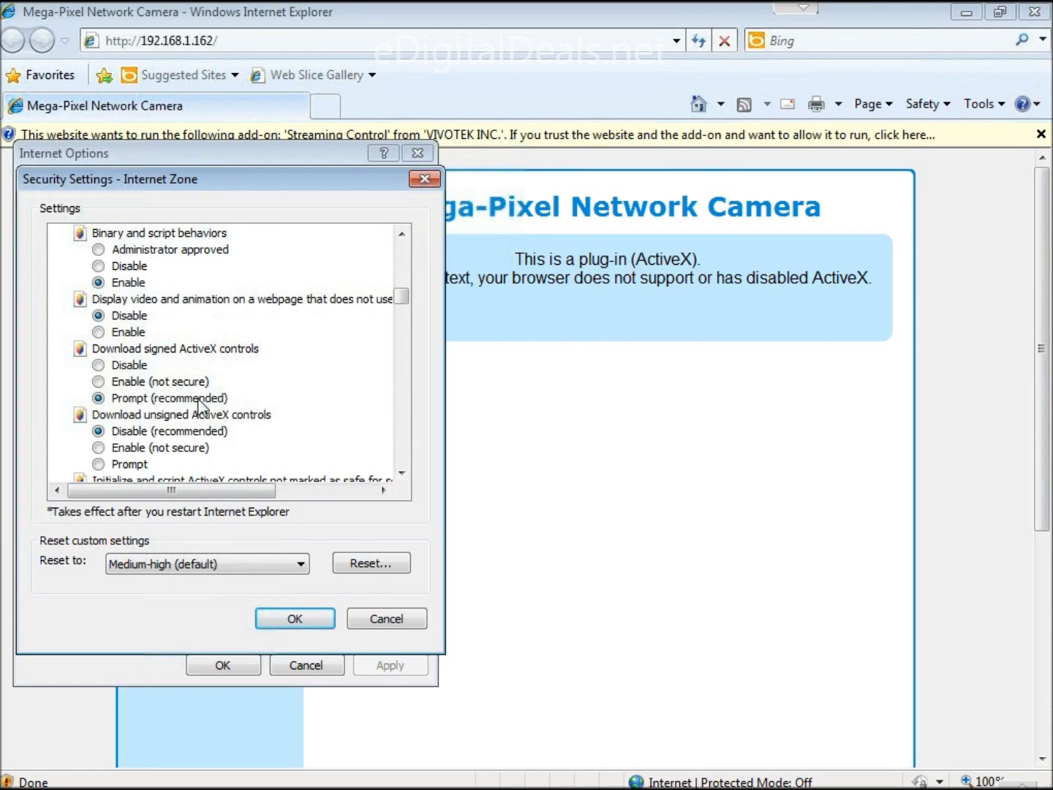
{"action": "scroll", "coordinate": [199, 403], "scroll_direction": "down", "scroll_amount": 1}
{"action": "scroll", "coordinate": [201, 404], "scroll_direction": "down", "scroll_amount": 1}
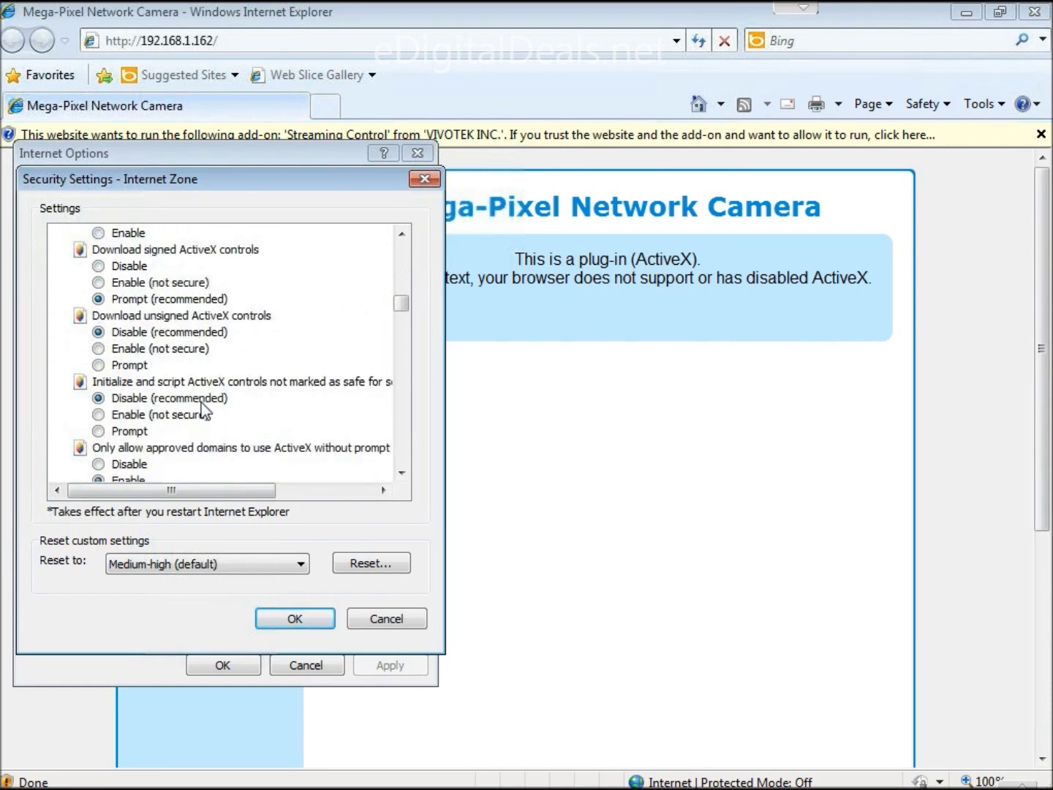
{"action": "scroll", "coordinate": [202, 409], "scroll_direction": "down", "scroll_amount": 1}
{"action": "scroll", "coordinate": [150, 377], "scroll_direction": "down", "scroll_amount": 1}
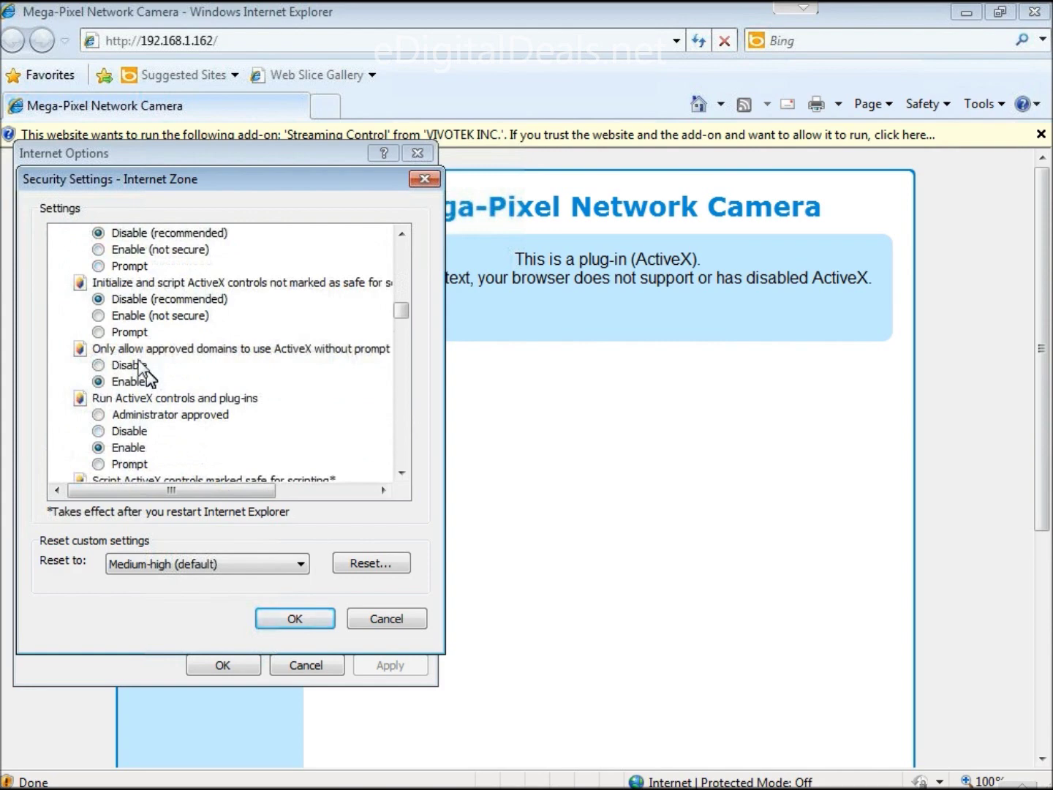
{"action": "scroll", "coordinate": [189, 381], "scroll_direction": "down", "scroll_amount": 1}
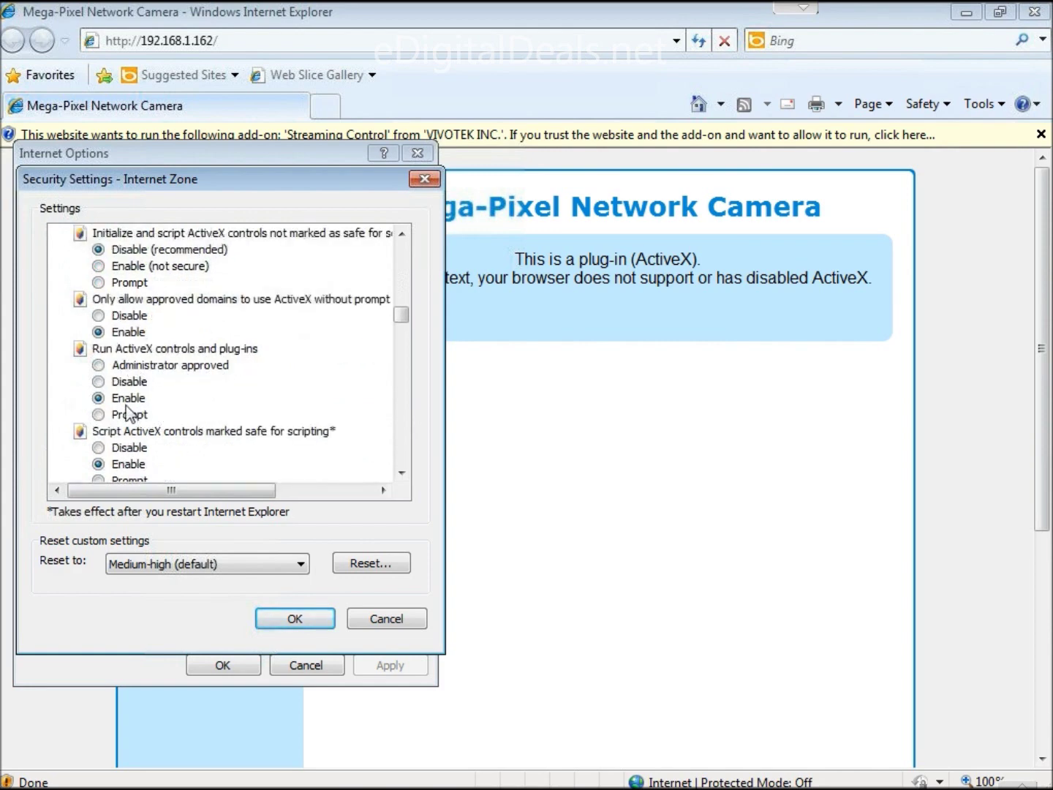
{"action": "scroll", "coordinate": [175, 414], "scroll_direction": "down", "scroll_amount": 1}
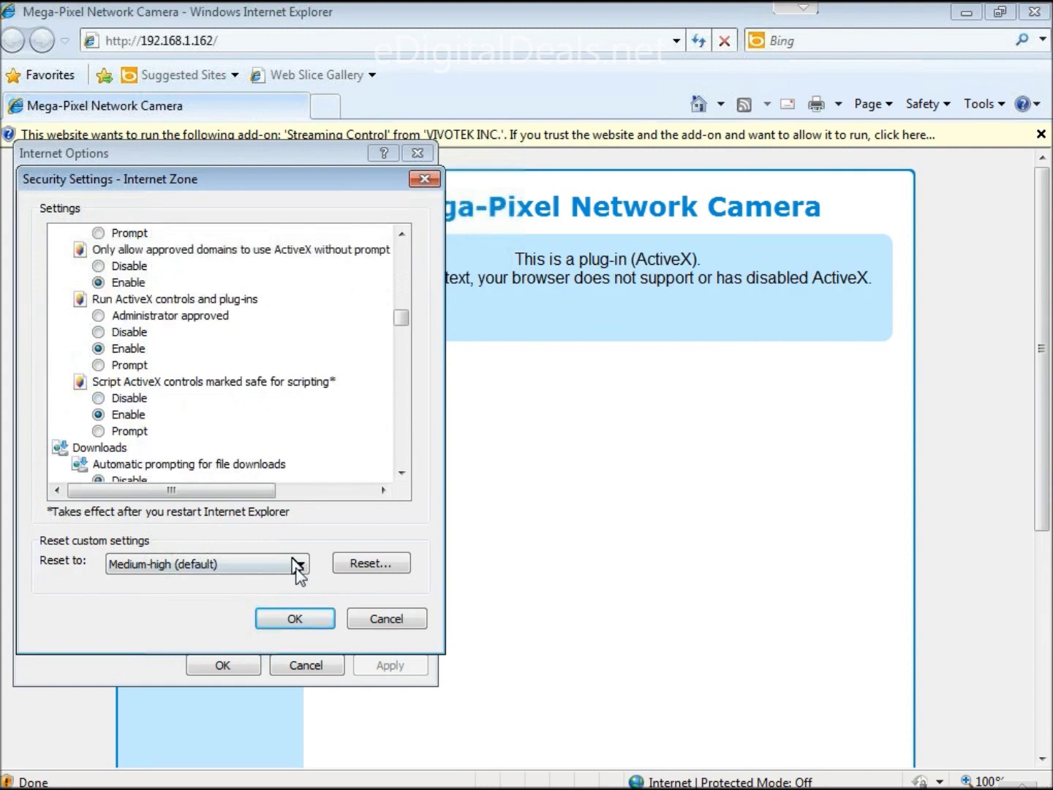
{"action": "left_click", "coordinate": [294, 618]}
{"action": "left_click", "coordinate": [232, 665]}
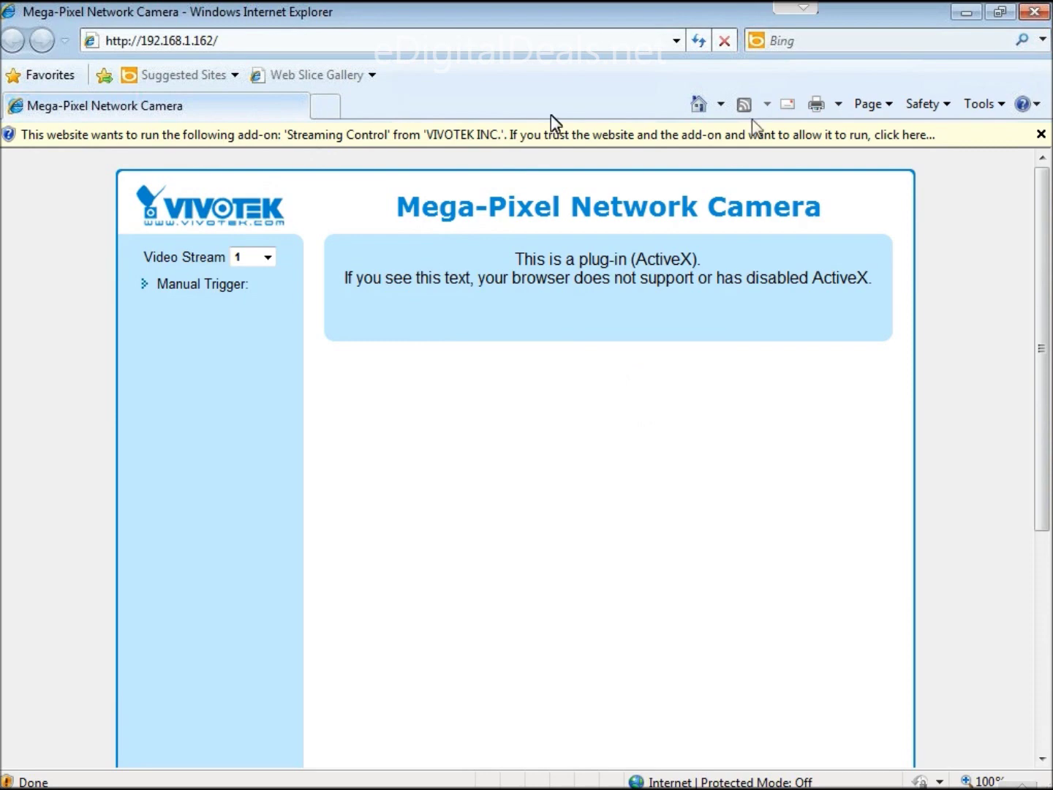
Step: Allow the VIVOTEK Streaming Control add-on to run on the camera's page and open the camera's Configuration
{"action": "left_click", "coordinate": [875, 136]}
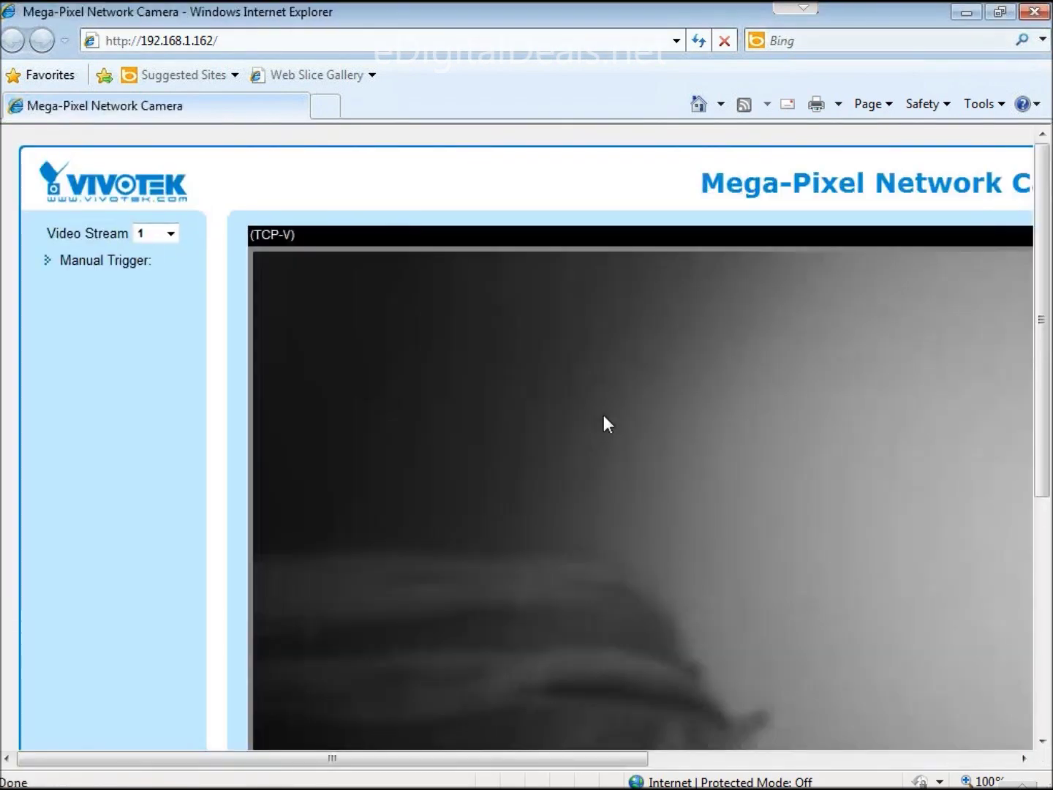
{"action": "left_click_drag", "start_coordinate": [1037, 453], "coordinate": [1031, 653]}
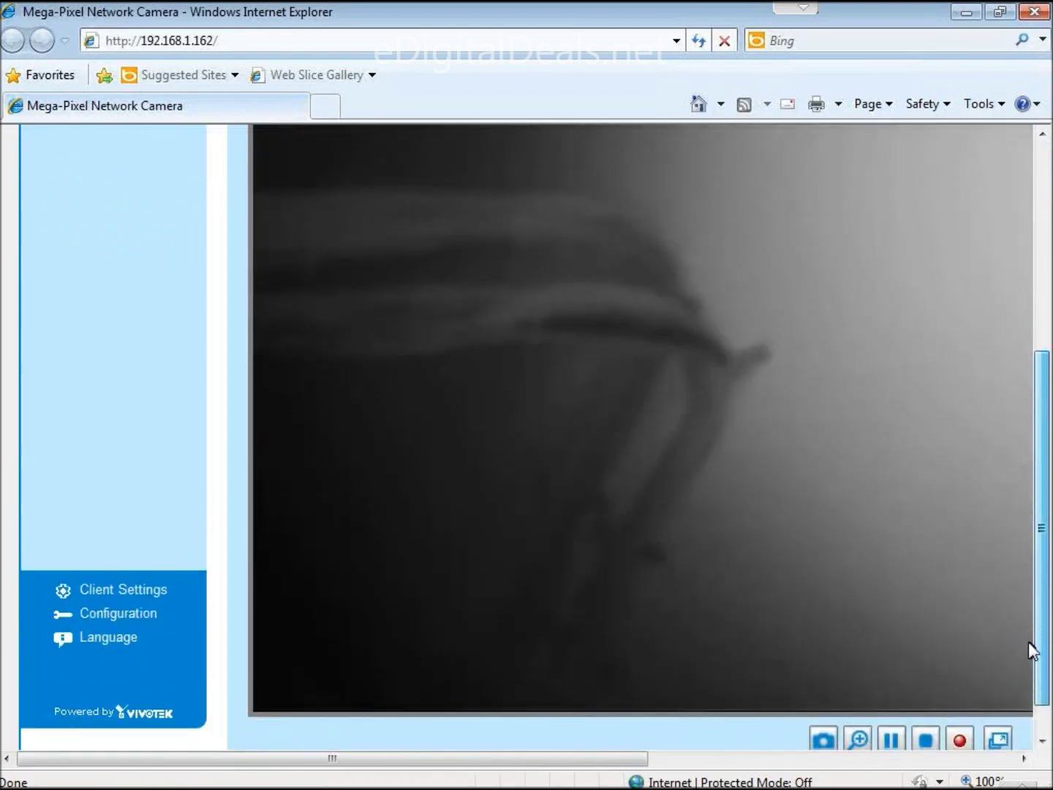
{"action": "left_click", "coordinate": [114, 615]}
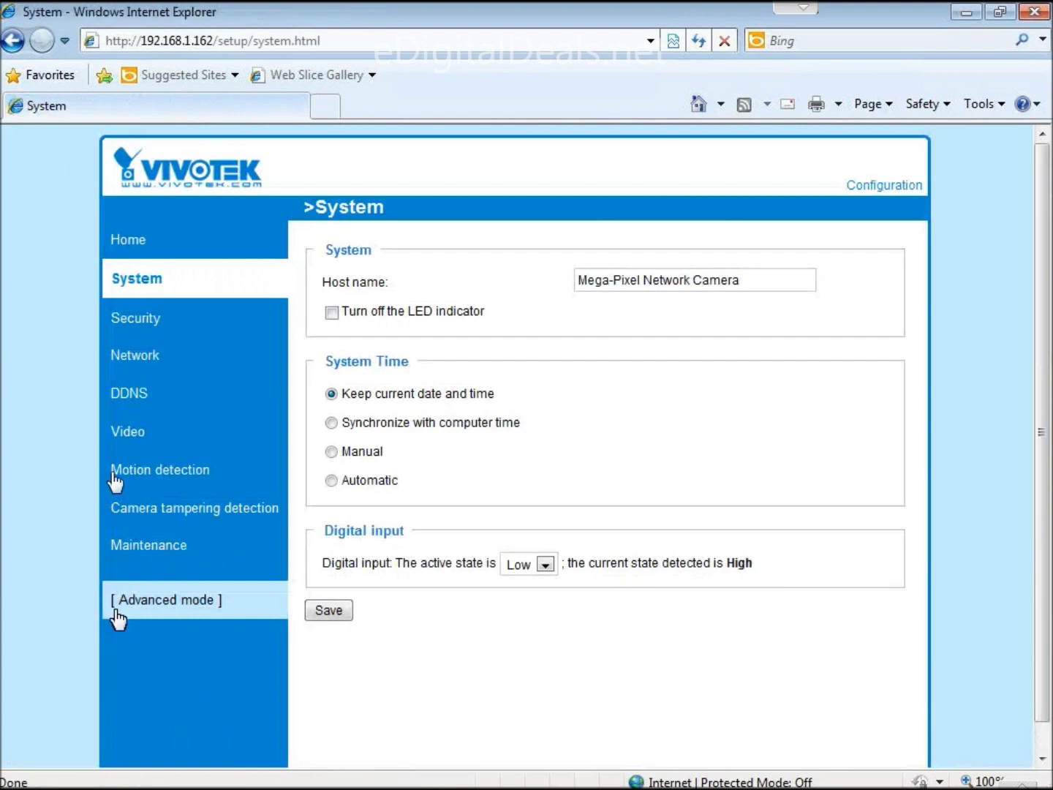
Step: Set the camera's LAN network type to use a fixed IP address and save the network settings
{"action": "left_click", "coordinate": [130, 319]}
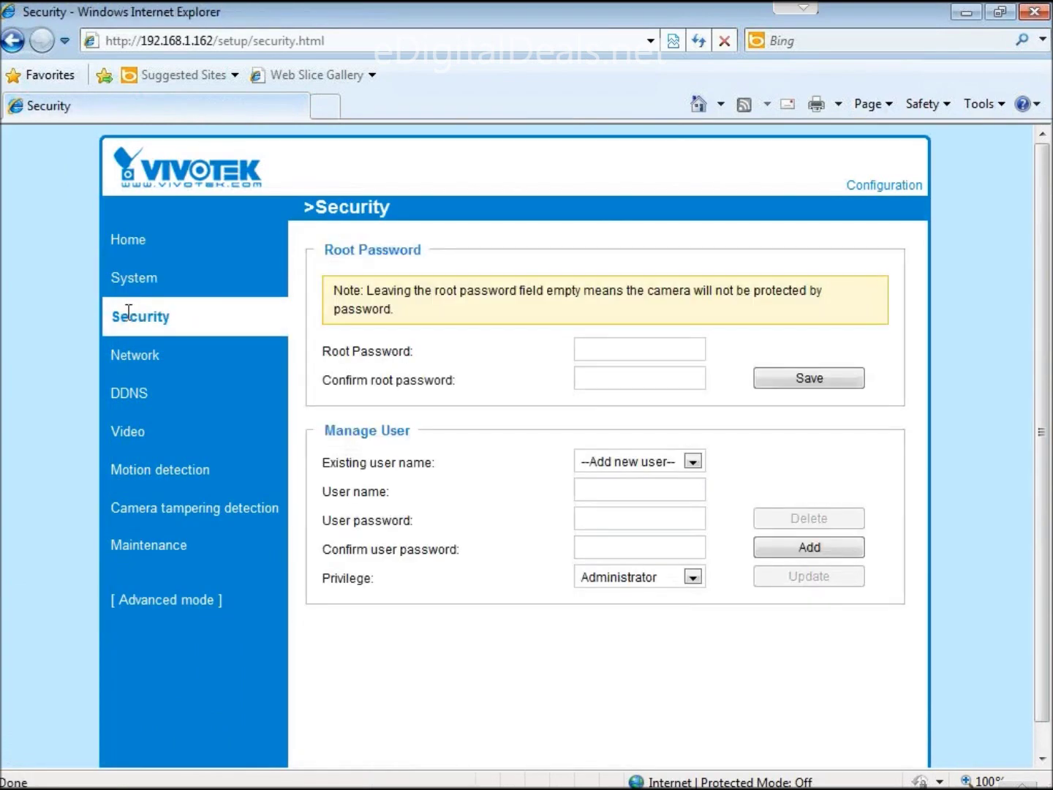
{"action": "left_click", "coordinate": [135, 355]}
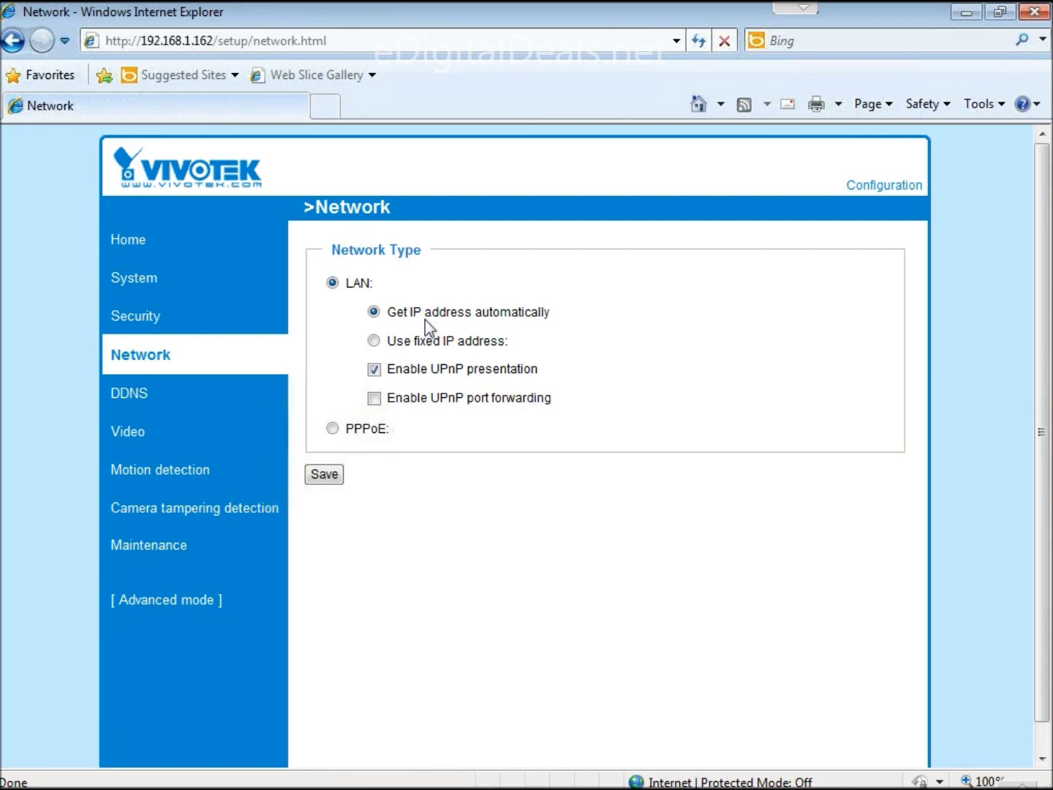
{"action": "left_click", "coordinate": [374, 341]}
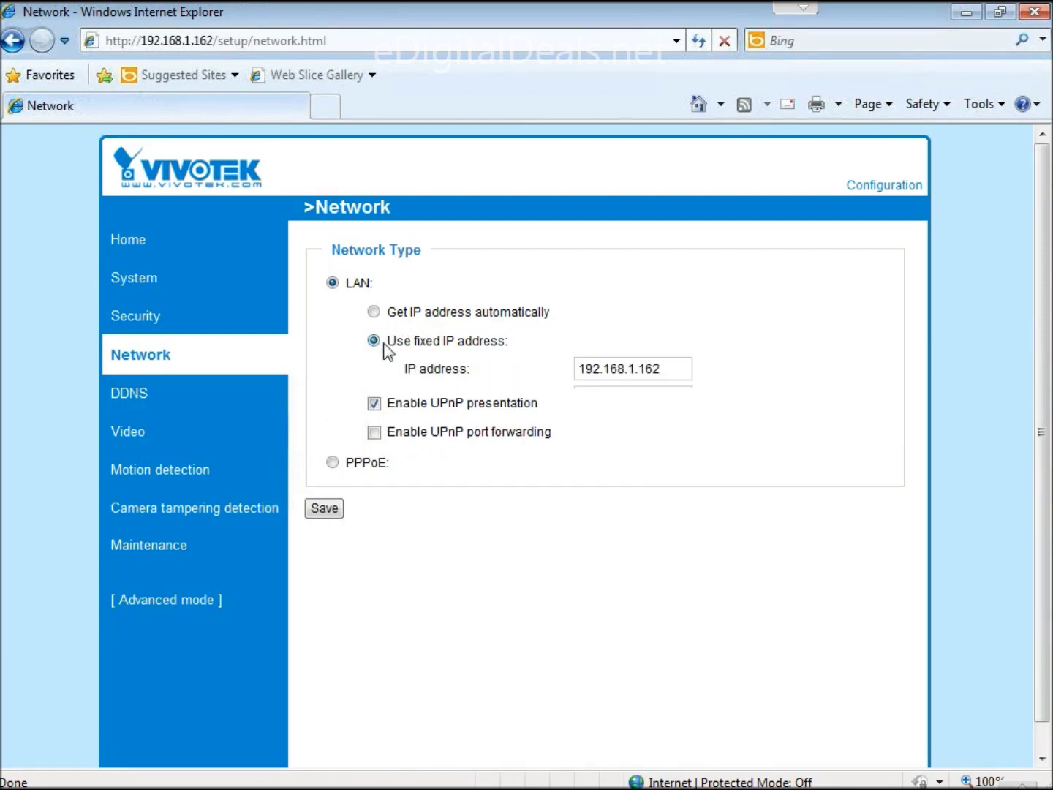
{"action": "left_click", "coordinate": [610, 515]}
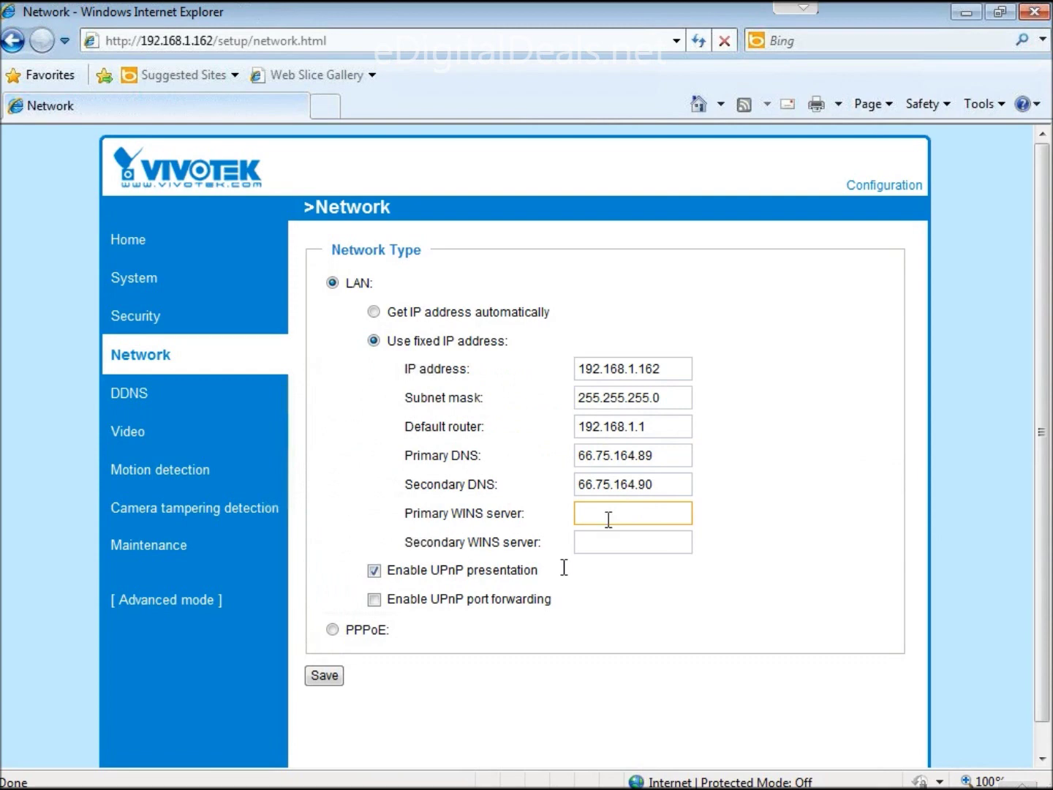
{"action": "left_click", "coordinate": [336, 680]}
Step: Examine the camera's DDNS settings and close its browser window
{"action": "left_click", "coordinate": [140, 409]}
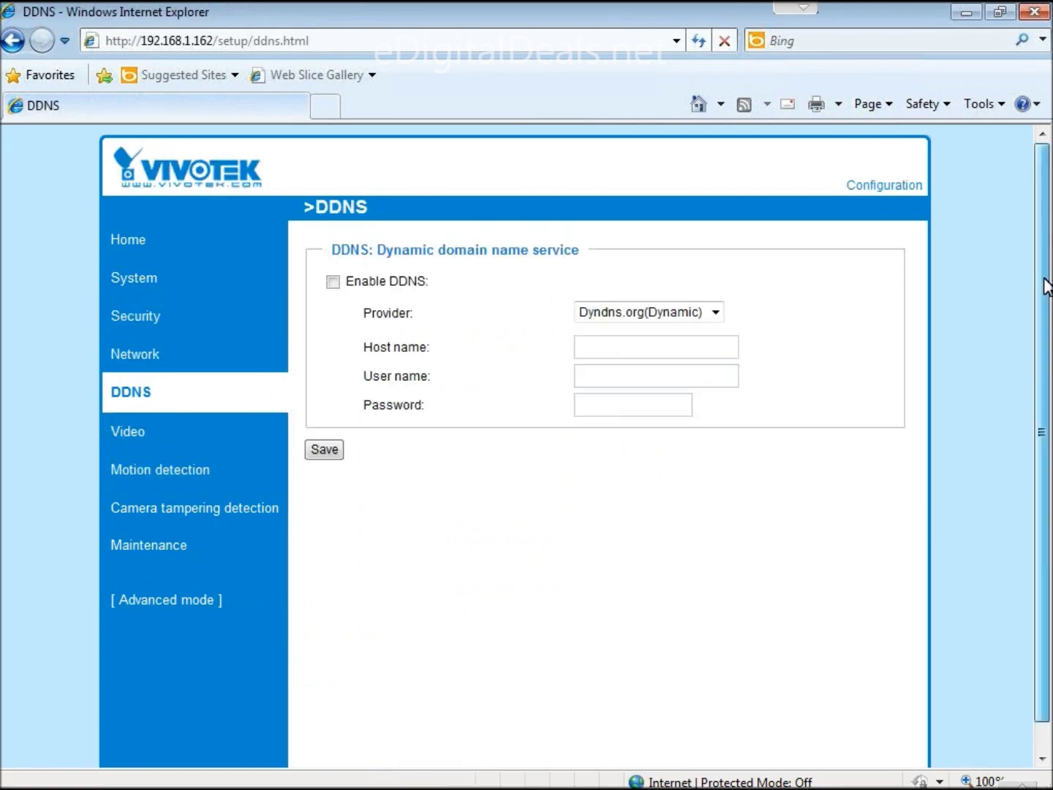
{"action": "left_click_drag", "start_coordinate": [1043, 392], "coordinate": [1045, 188]}
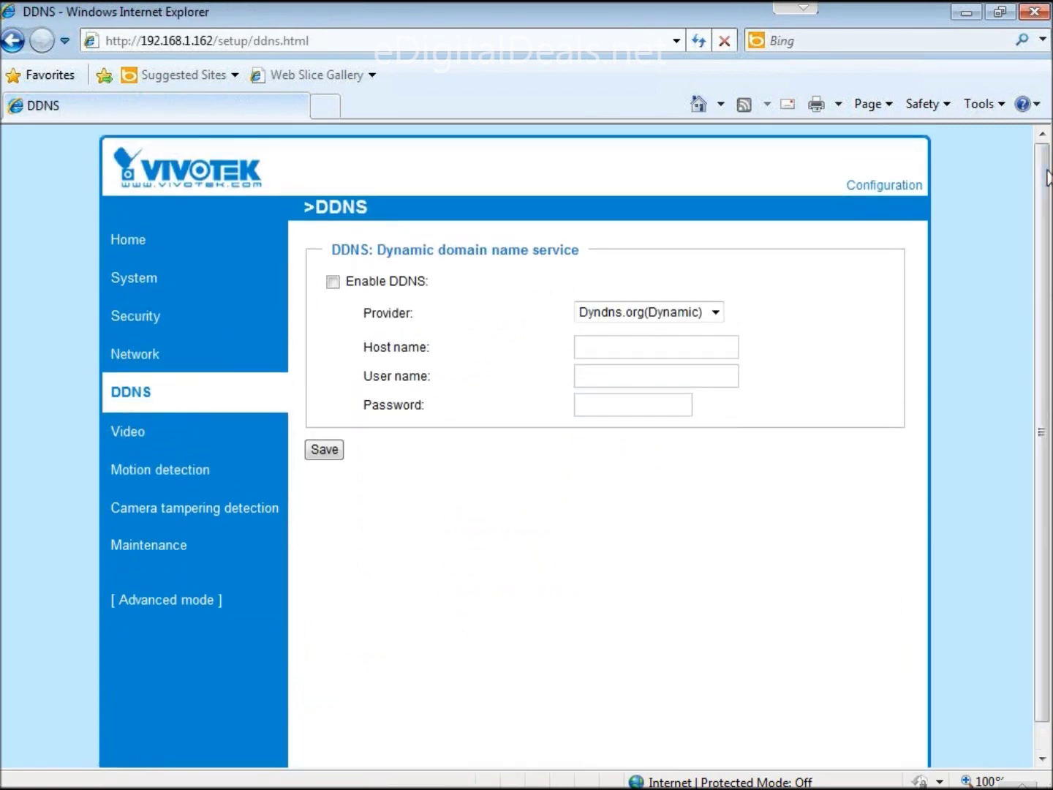
{"action": "left_click", "coordinate": [1034, 11]}
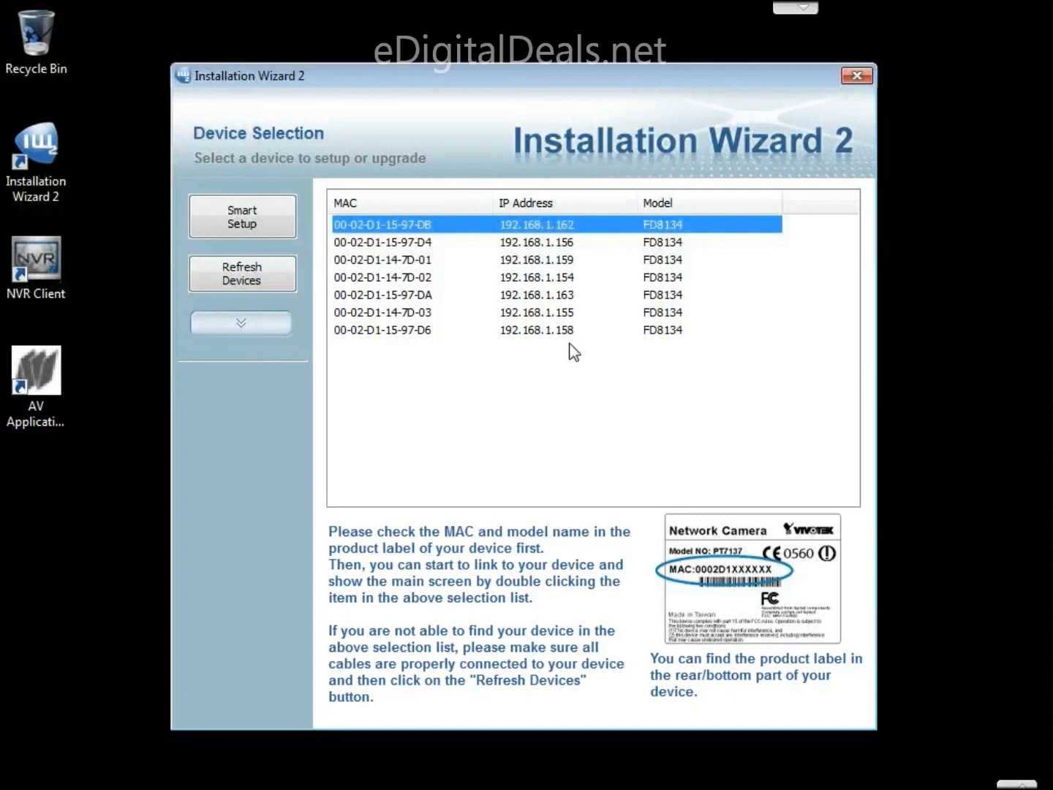
Step: Launch NVR Client and compare its server list, including the camera under 154, with the device addresses in Installation Wizard 2
{"action": "left_click", "coordinate": [53, 283]}
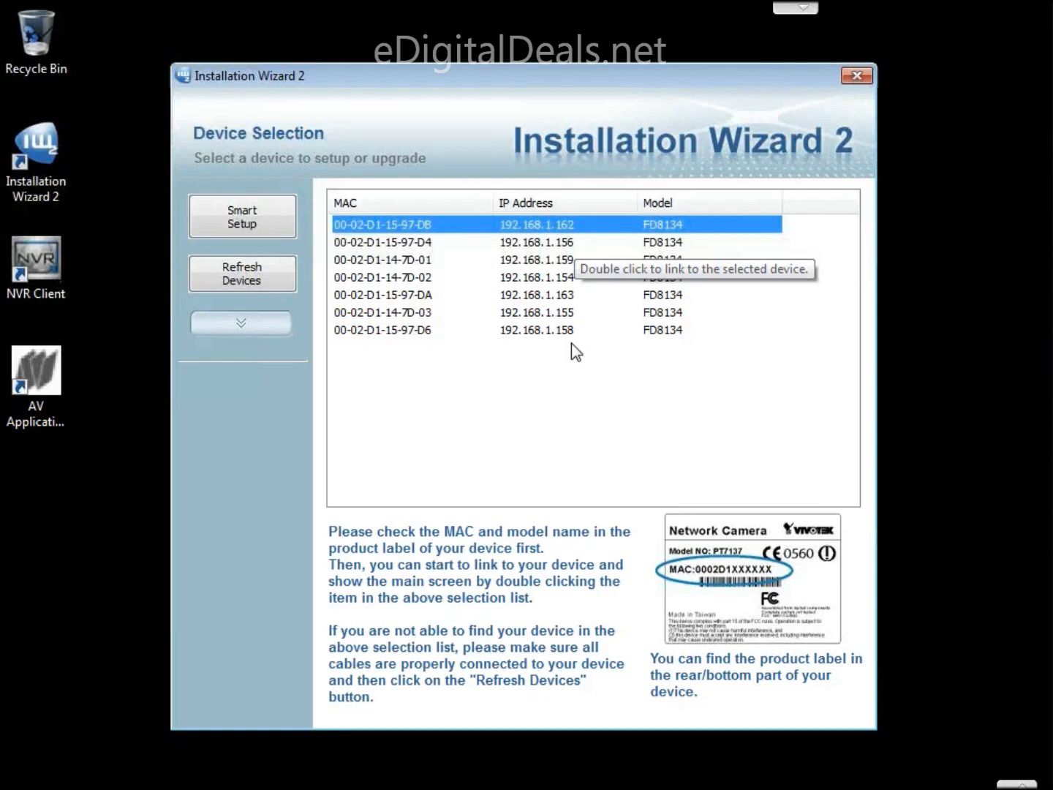
{"action": "double_click", "coordinate": [49, 260]}
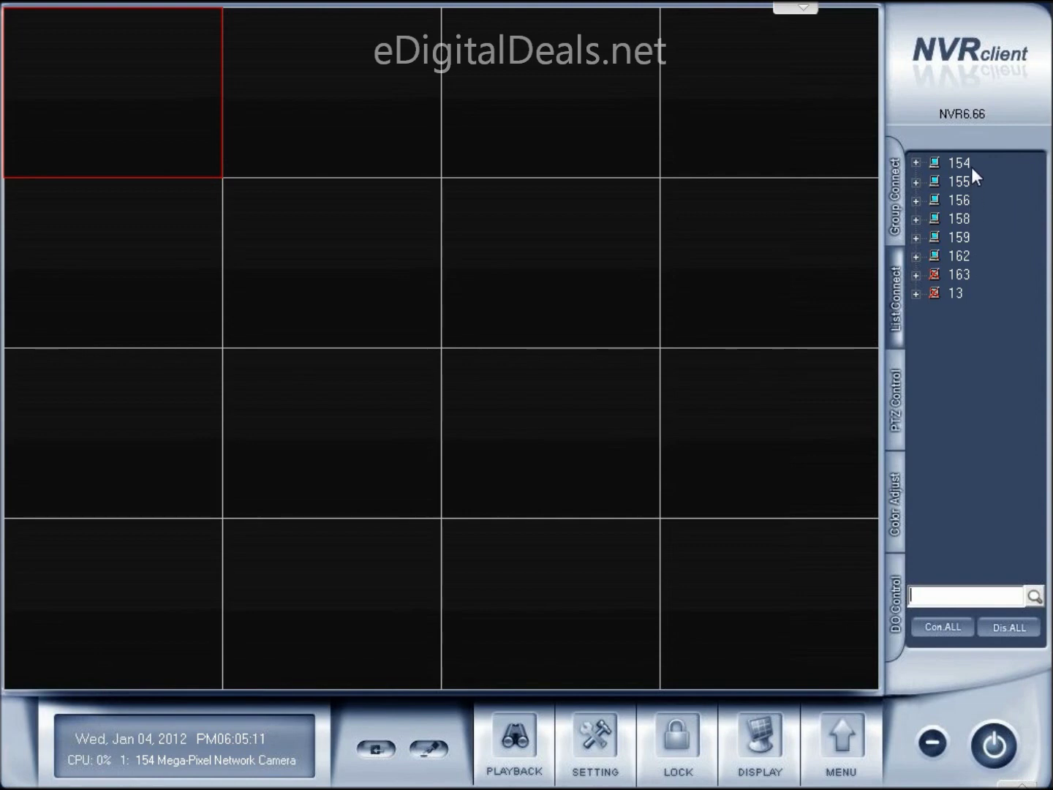
{"action": "left_click", "coordinate": [930, 744]}
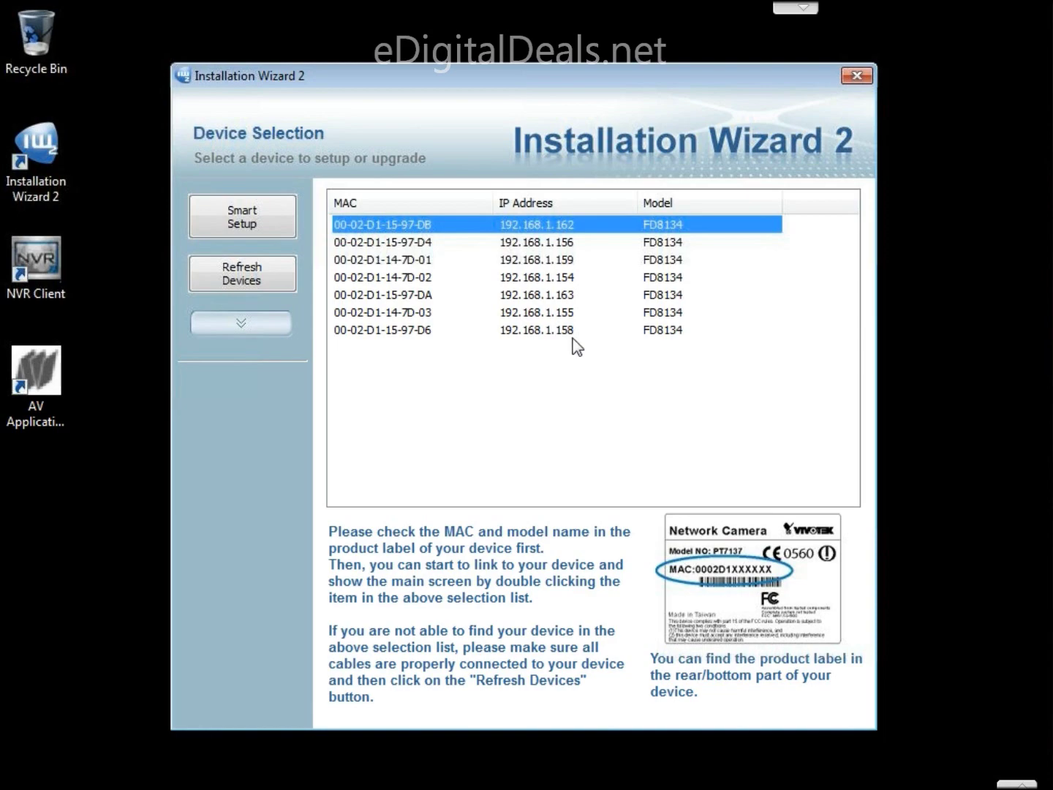
{"action": "left_click", "coordinate": [155, 777]}
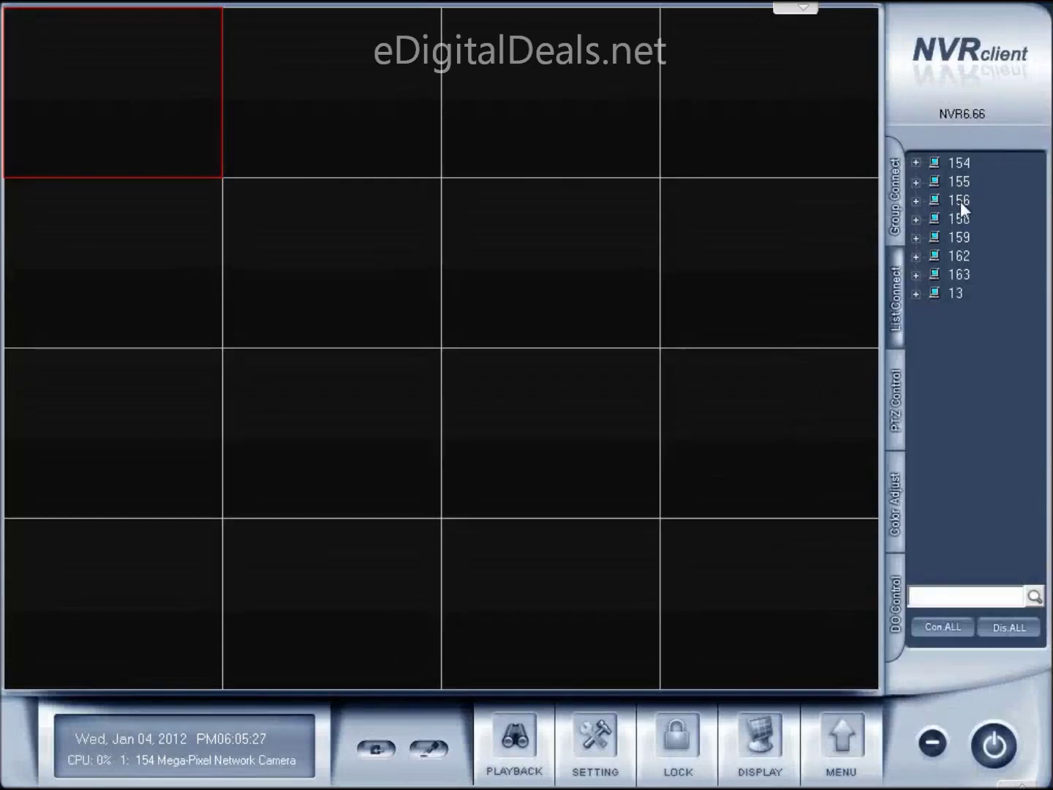
{"action": "left_click", "coordinate": [915, 162]}
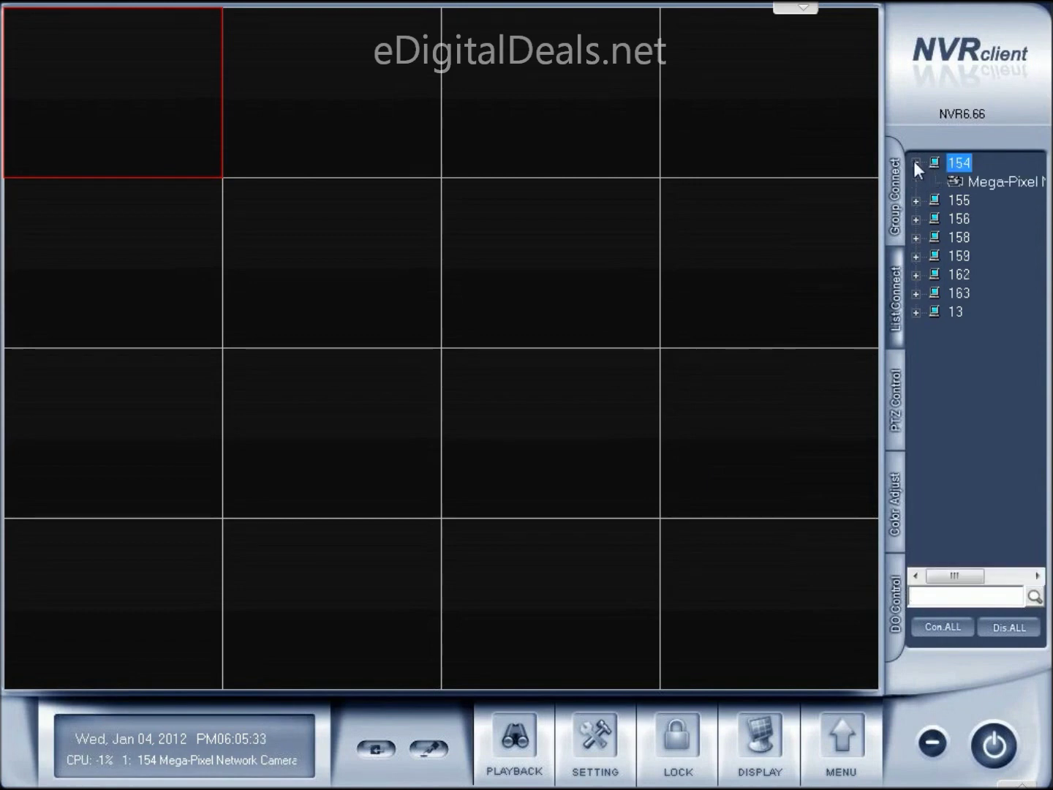
{"action": "left_click", "coordinate": [915, 162]}
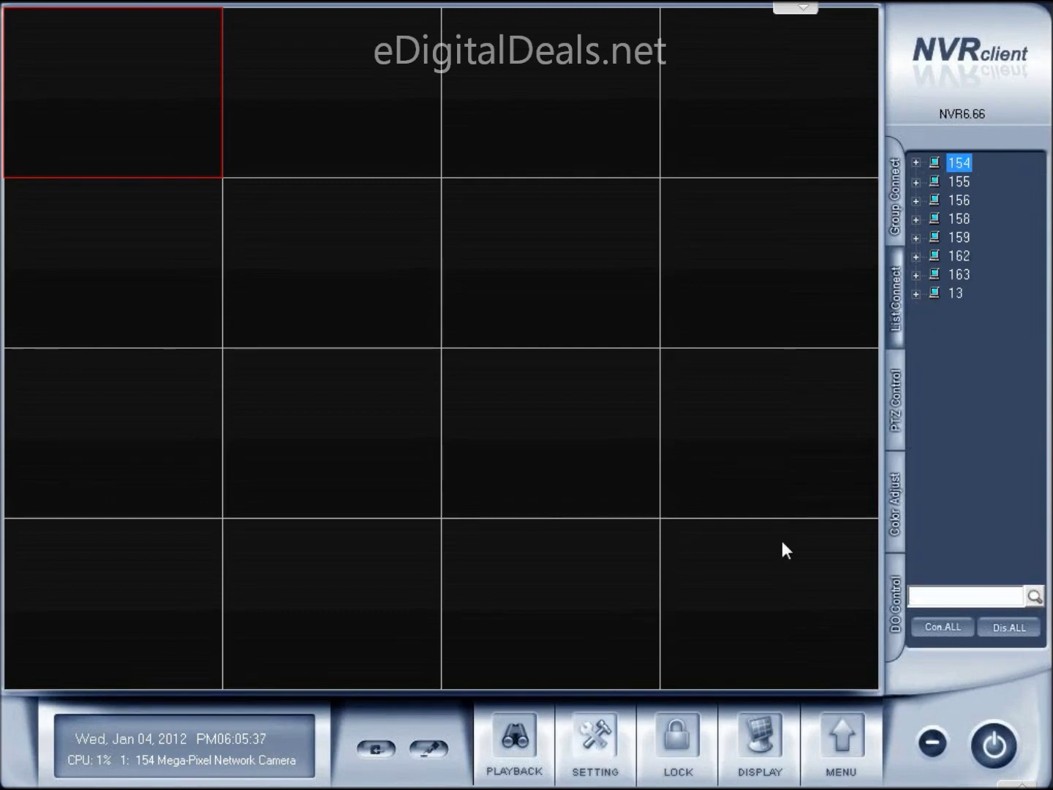
Step: Delete server 154 from the connect server list in NVR Client's system setup
{"action": "left_click", "coordinate": [596, 737]}
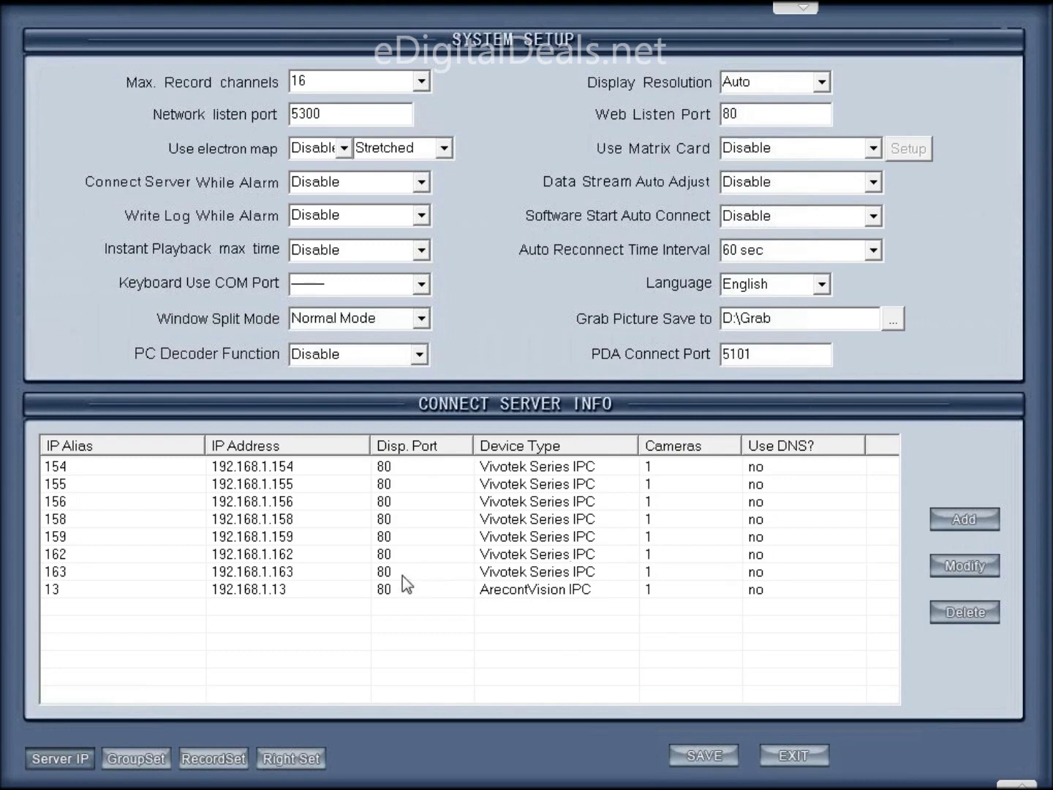
{"action": "left_click", "coordinate": [305, 471]}
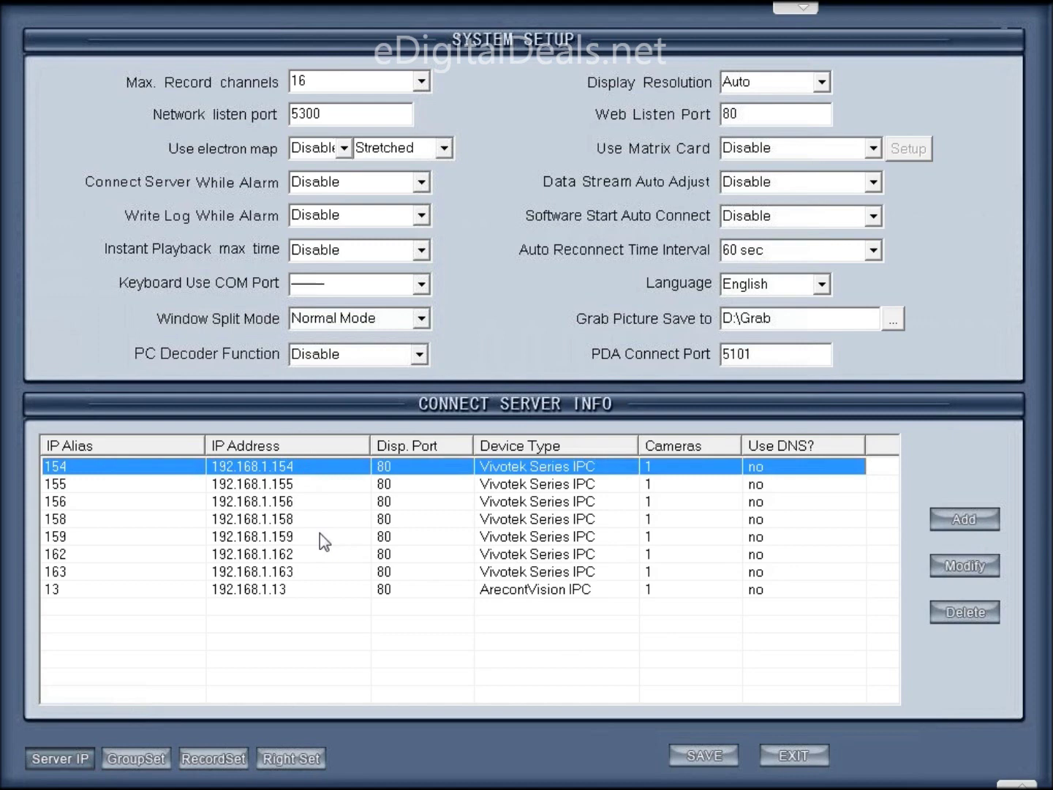
{"action": "left_click", "coordinate": [957, 612]}
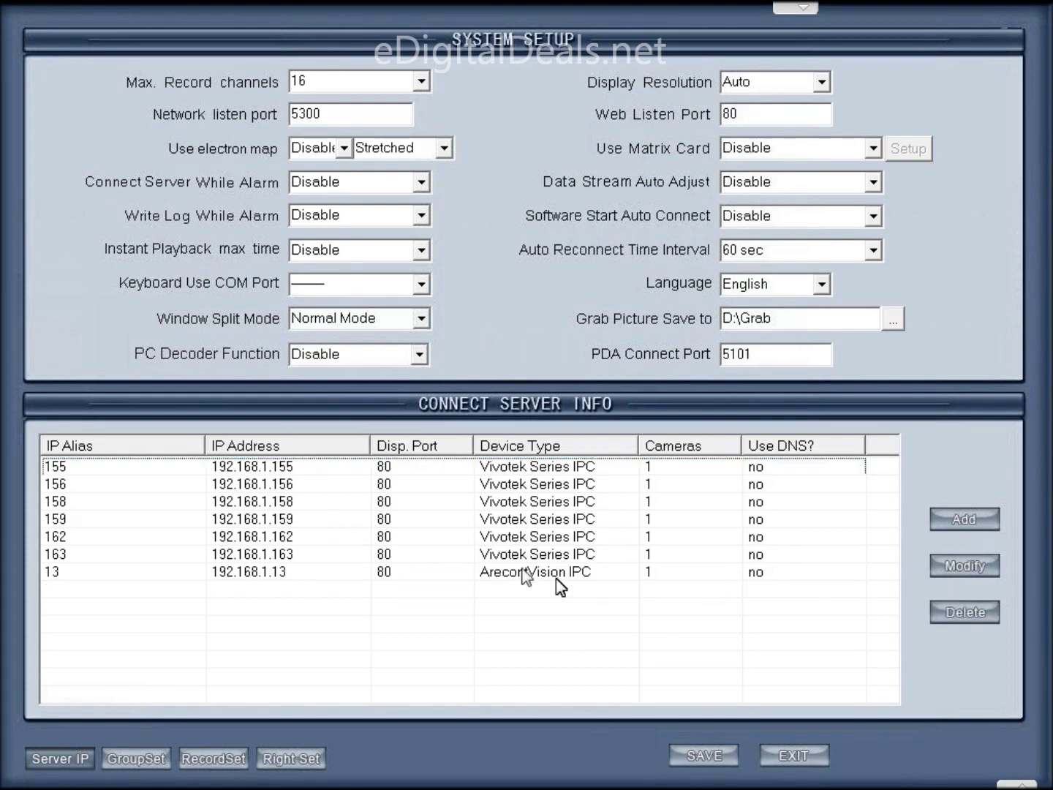
Step: Start a new server entry with the server name 154 and the IP address 192.168.1.154
{"action": "left_click", "coordinate": [957, 519]}
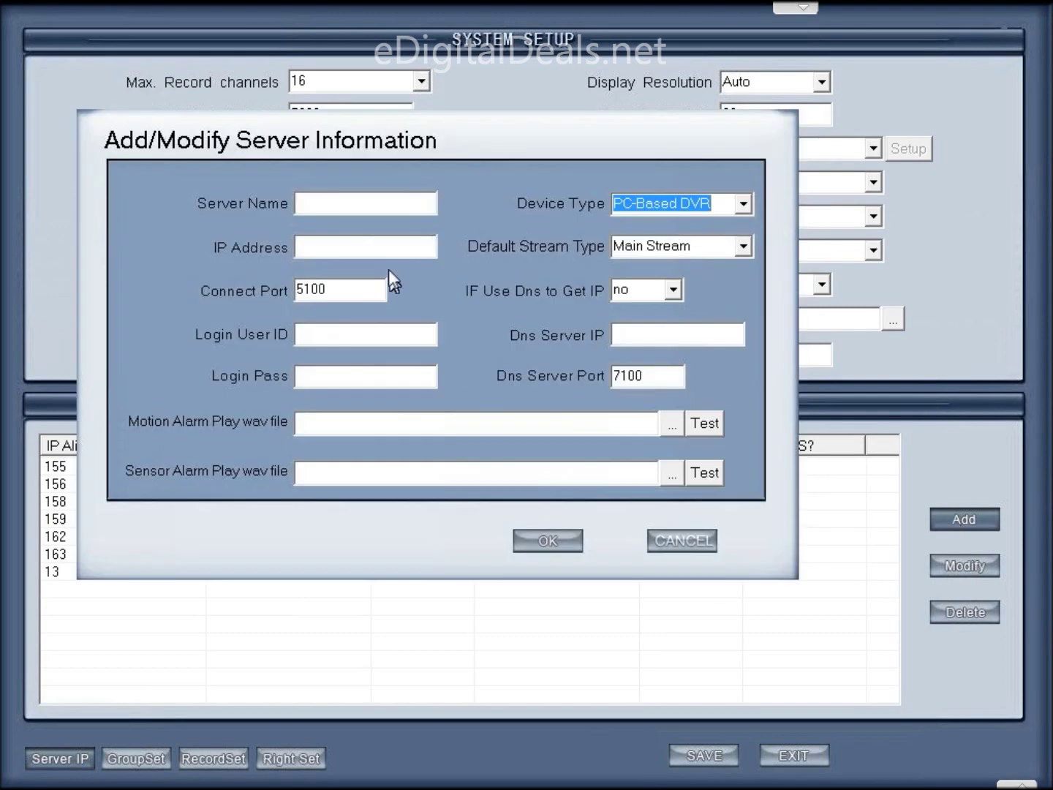
{"action": "left_click", "coordinate": [362, 202]}
{"action": "type", "text": "154"}
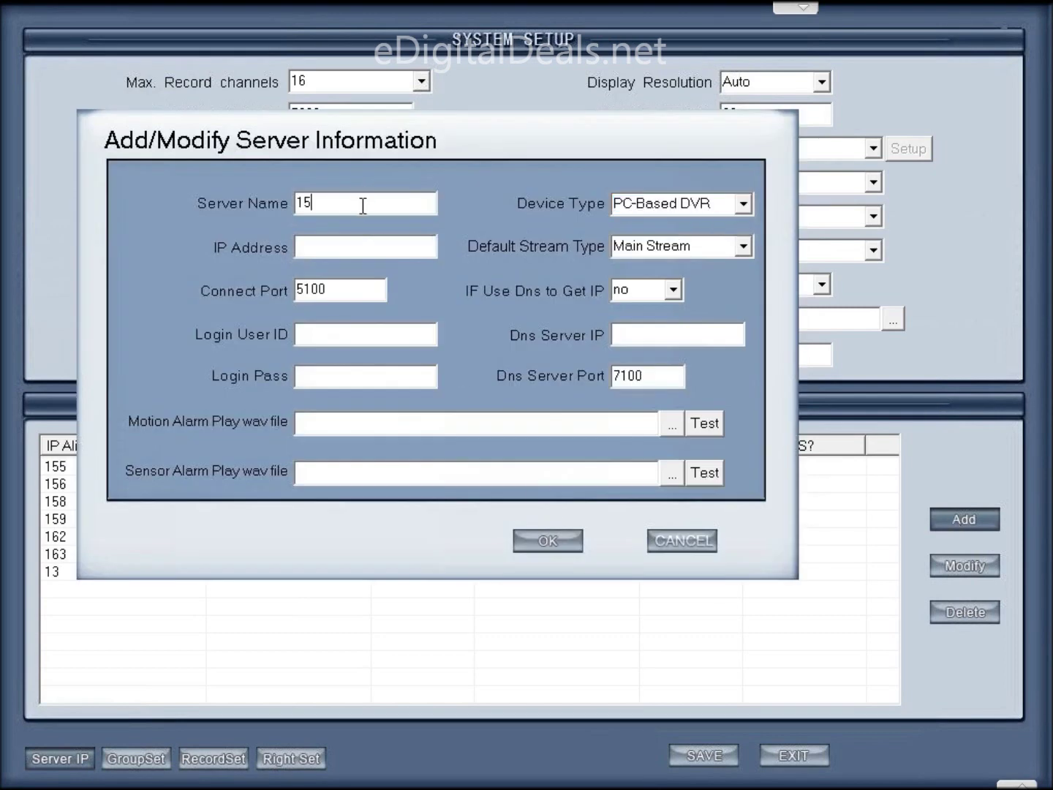
{"action": "left_click", "coordinate": [373, 248]}
{"action": "type", "text": "192.168.1.154"}
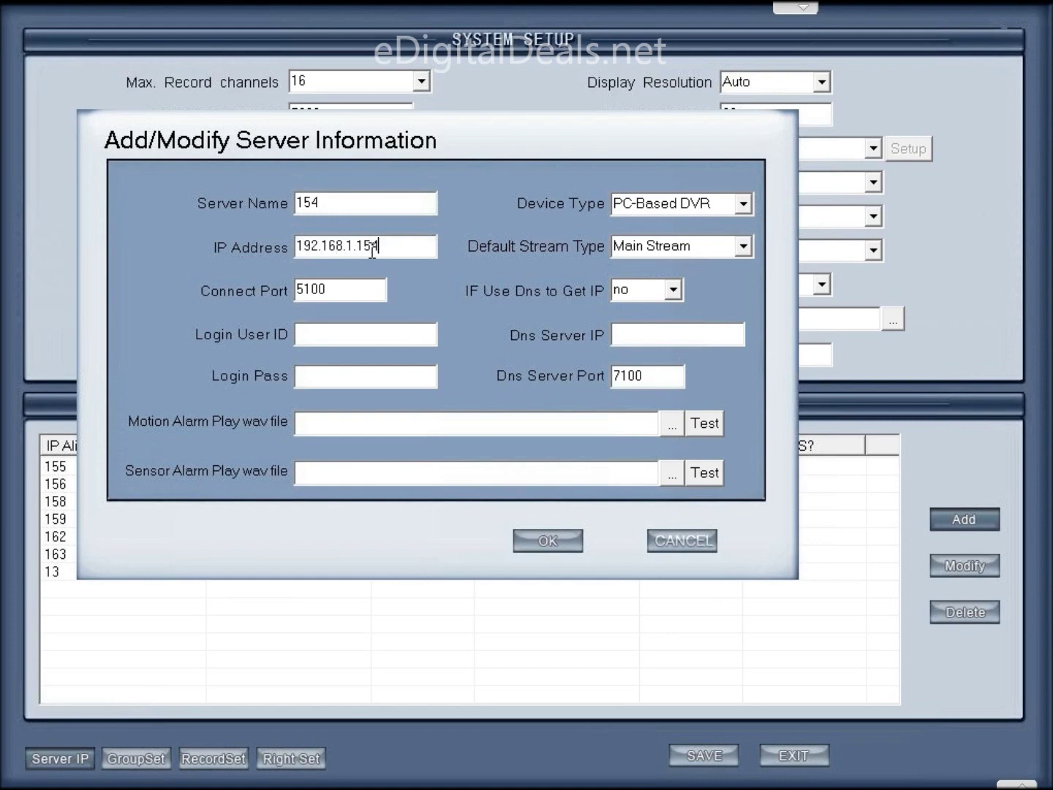
Step: Set the new server's device type to Vivotek Series IPC
{"action": "left_click", "coordinate": [742, 204]}
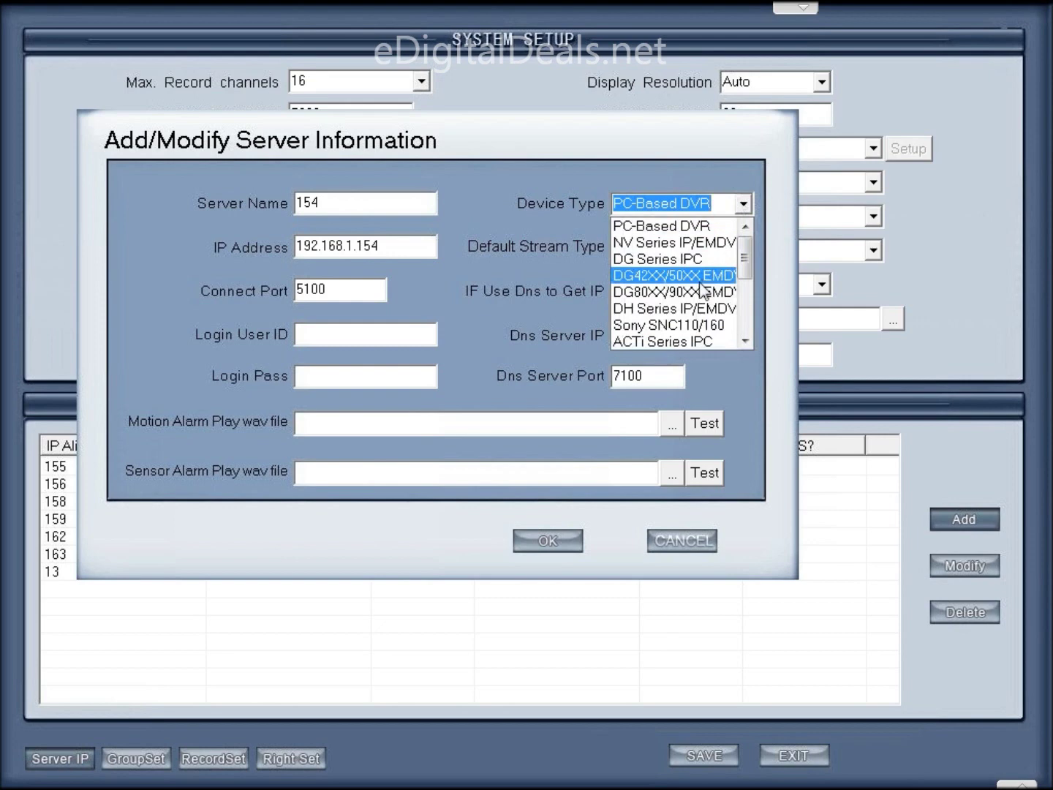
{"action": "scroll", "coordinate": [699, 296], "scroll_direction": "down", "scroll_amount": 2}
{"action": "scroll", "coordinate": [661, 296], "scroll_direction": "down", "scroll_amount": 2}
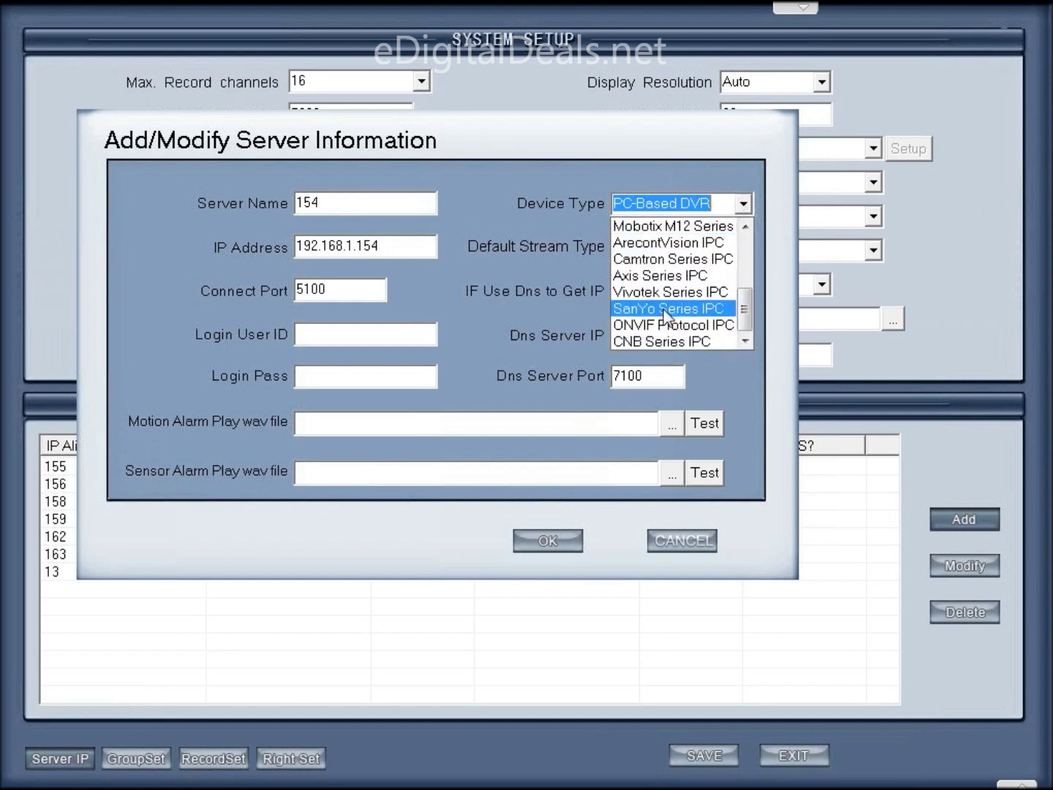
{"action": "left_click", "coordinate": [661, 292]}
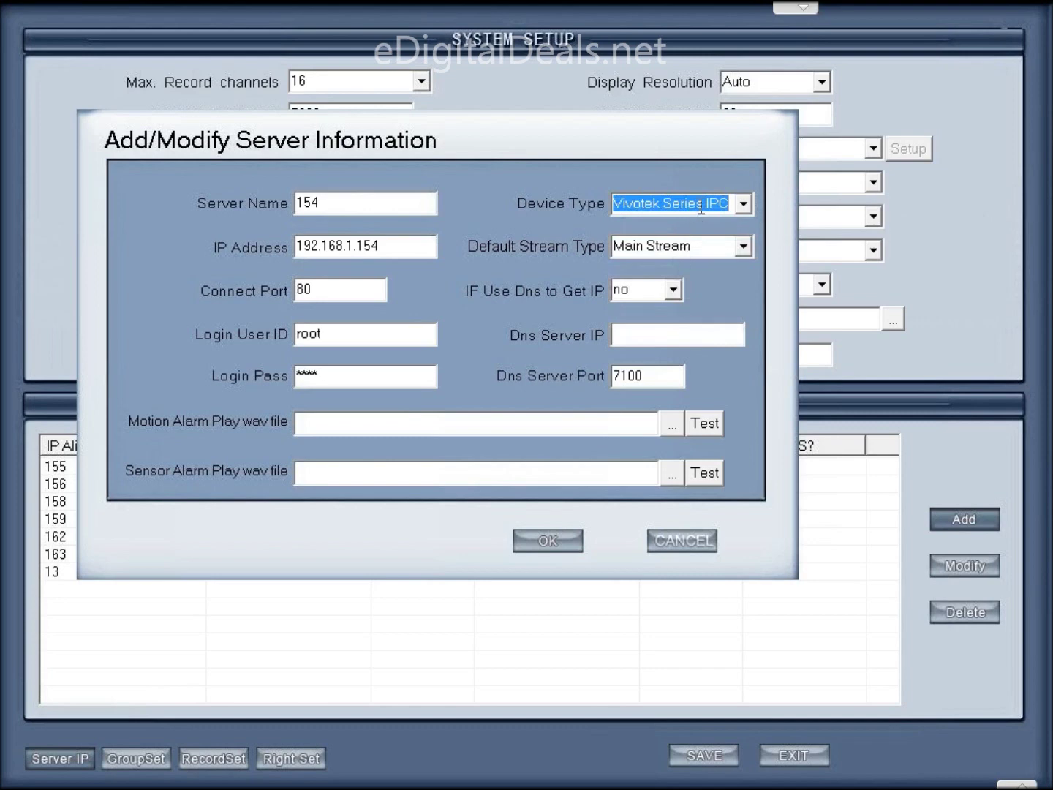
Step: Review the other supported device types, add the 154 server as Vivotek Series IPC and select its entry in the list
{"action": "left_click", "coordinate": [743, 205]}
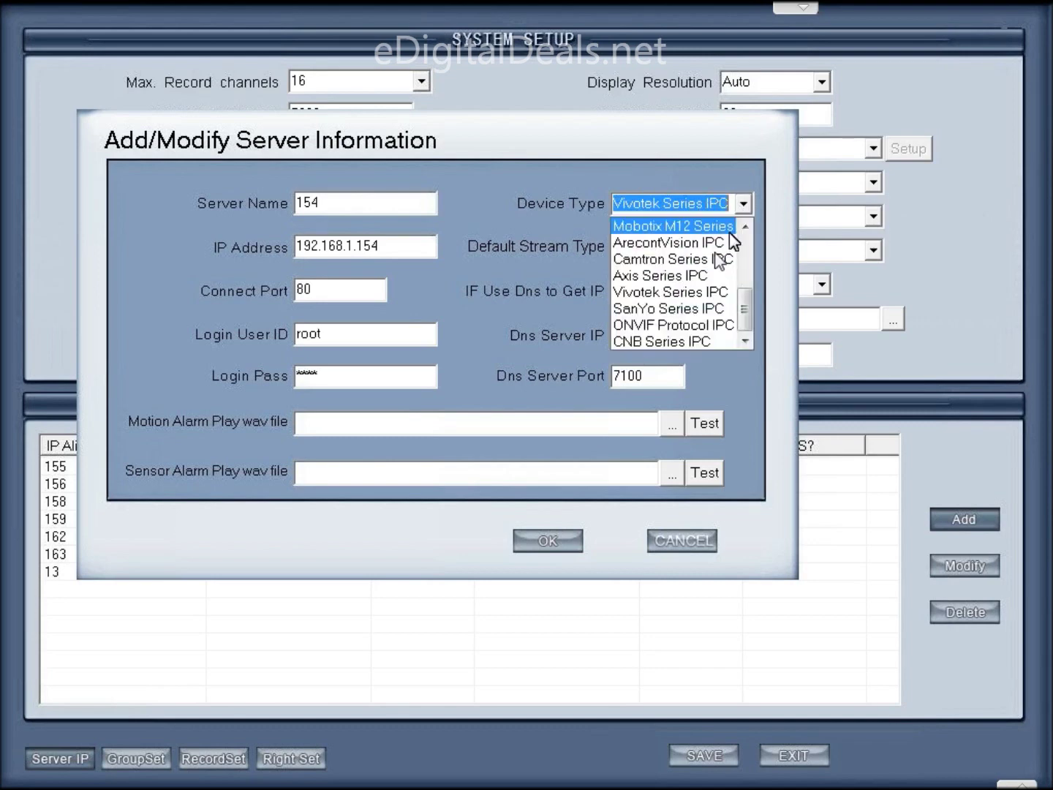
{"action": "left_click", "coordinate": [747, 204]}
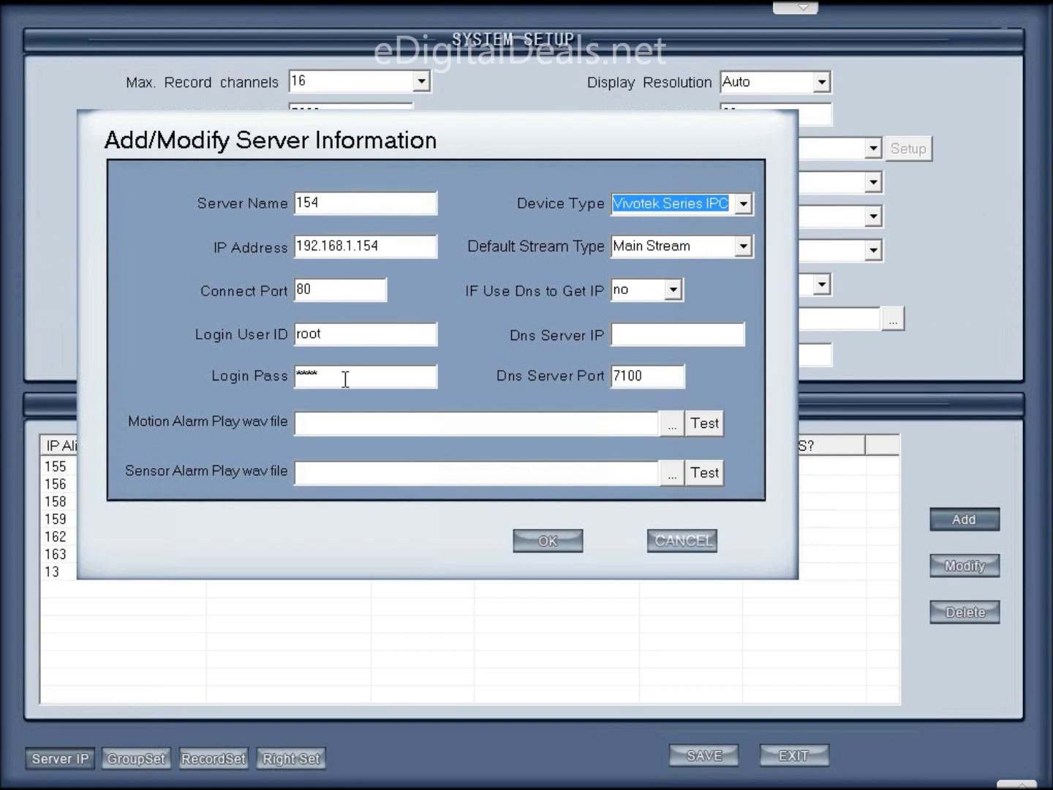
{"action": "left_click", "coordinate": [743, 206]}
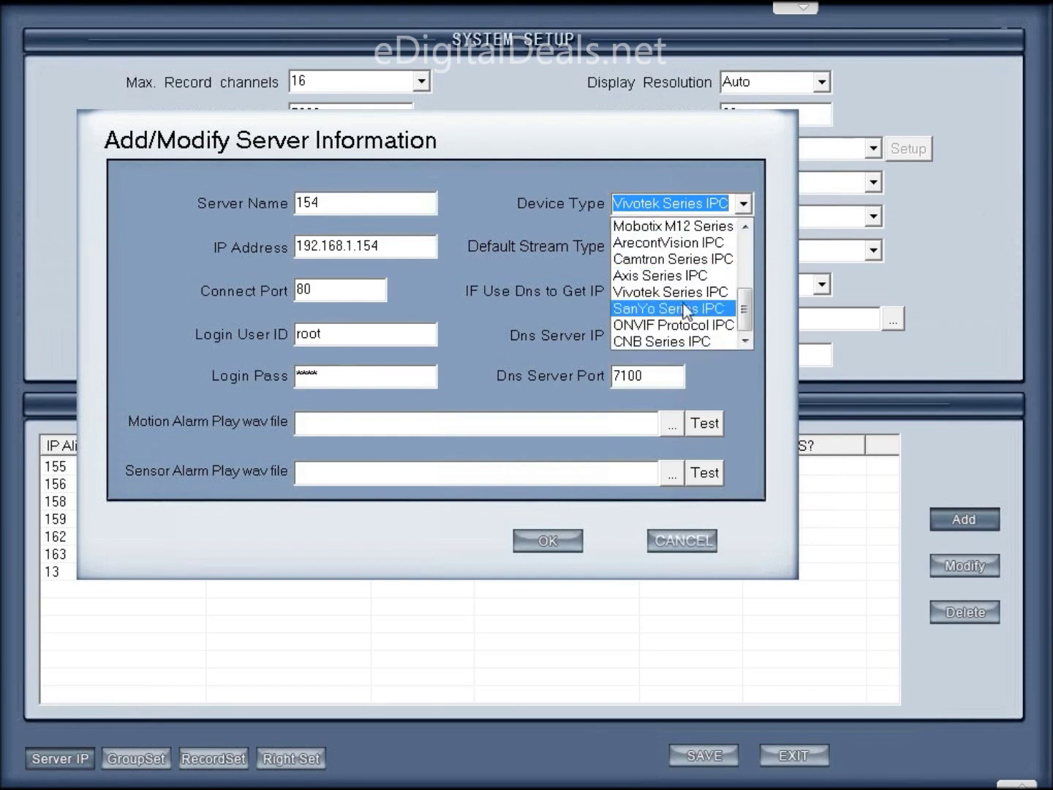
{"action": "scroll", "coordinate": [688, 306], "scroll_direction": "up", "scroll_amount": 2}
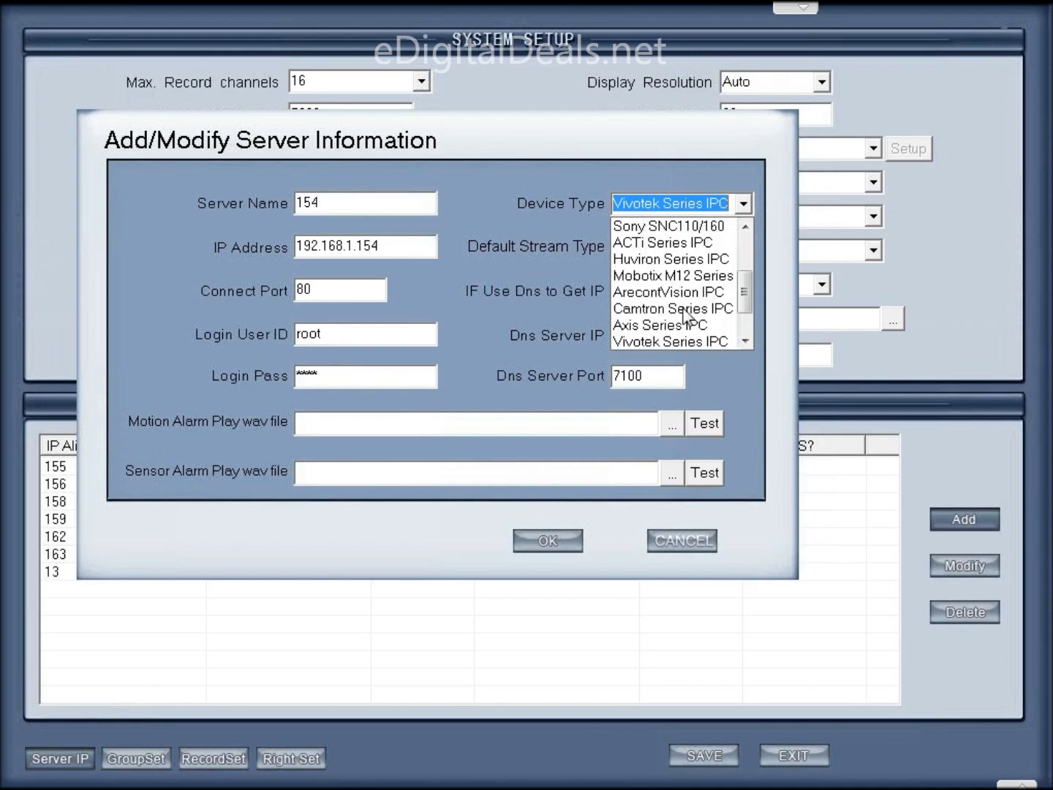
{"action": "scroll", "coordinate": [687, 313], "scroll_direction": "down", "scroll_amount": 1}
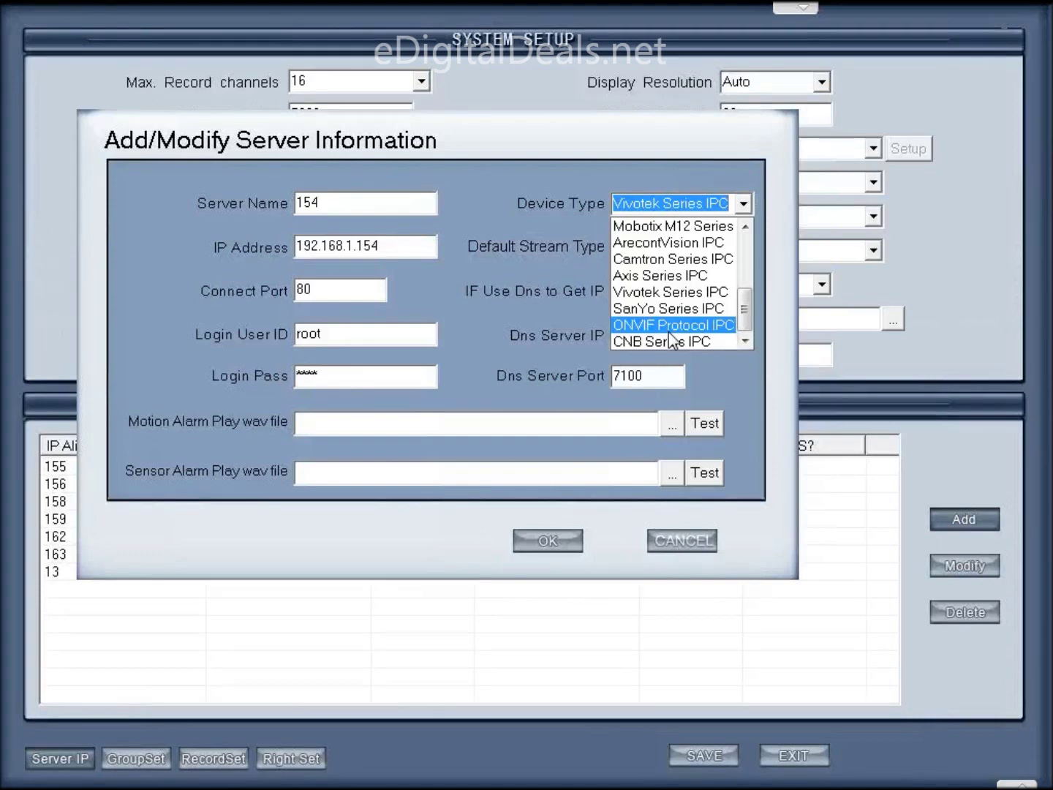
{"action": "left_click", "coordinate": [533, 314]}
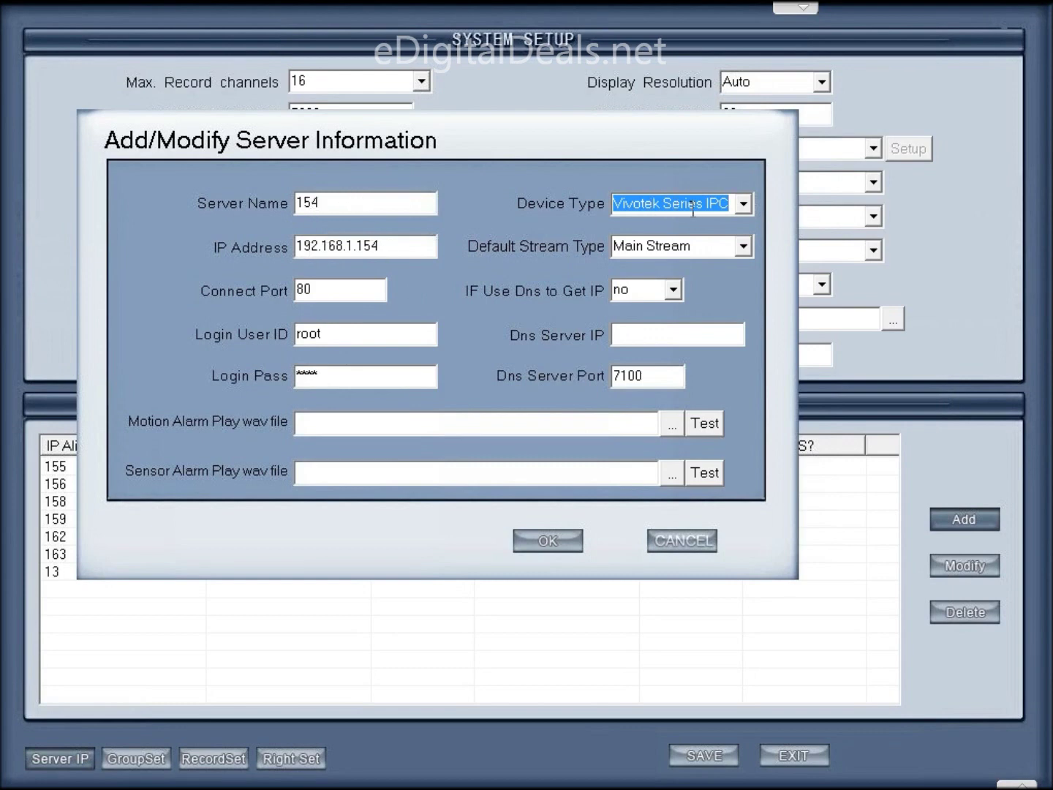
{"action": "left_click", "coordinate": [557, 547]}
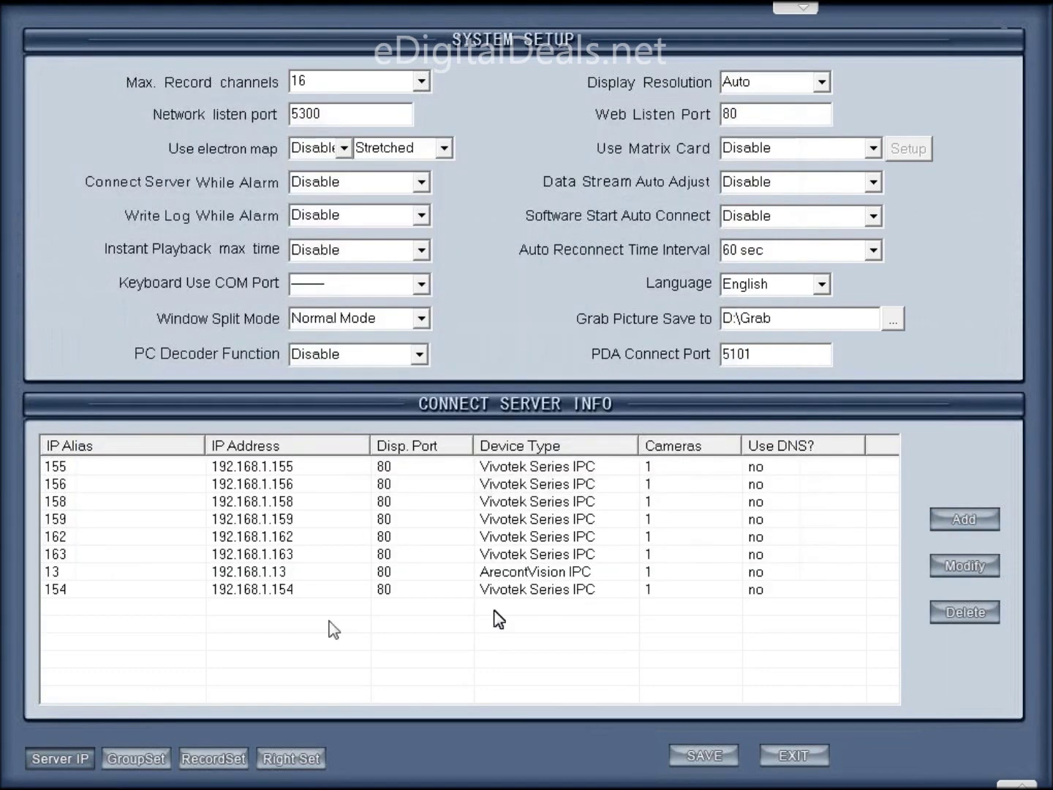
{"action": "left_click", "coordinate": [266, 591]}
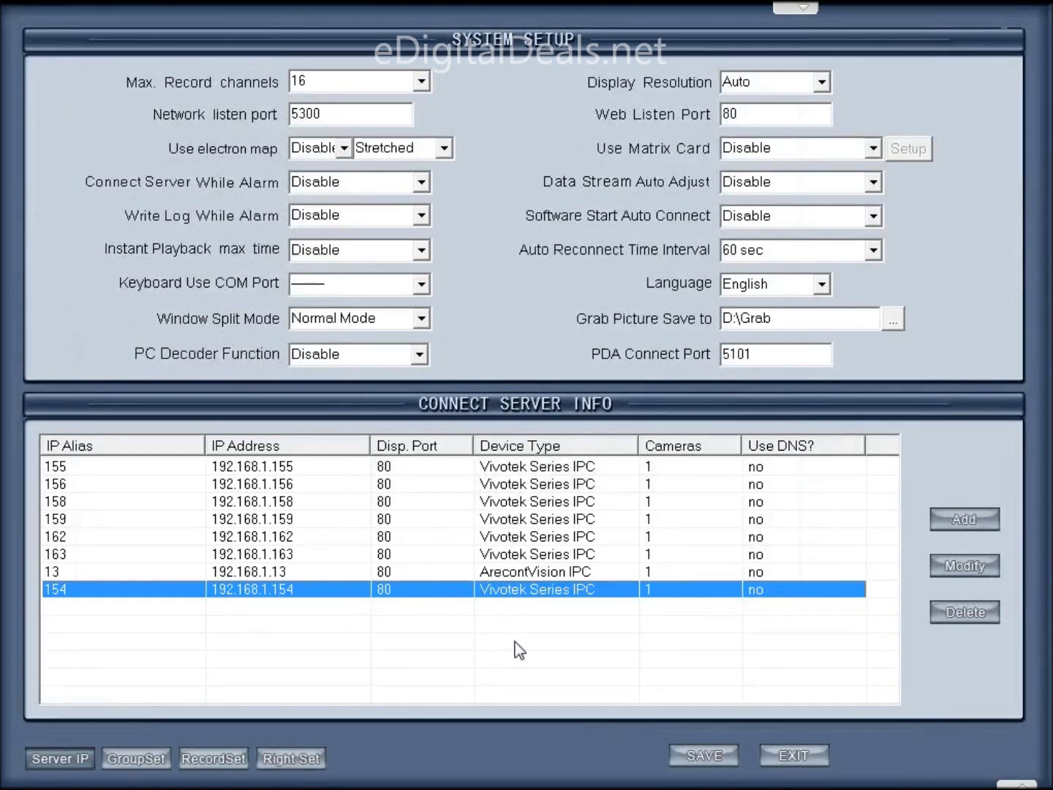
Step: In the group connect setup, assign server 154 to Window1 of Connection Group 01
{"action": "left_click", "coordinate": [129, 760]}
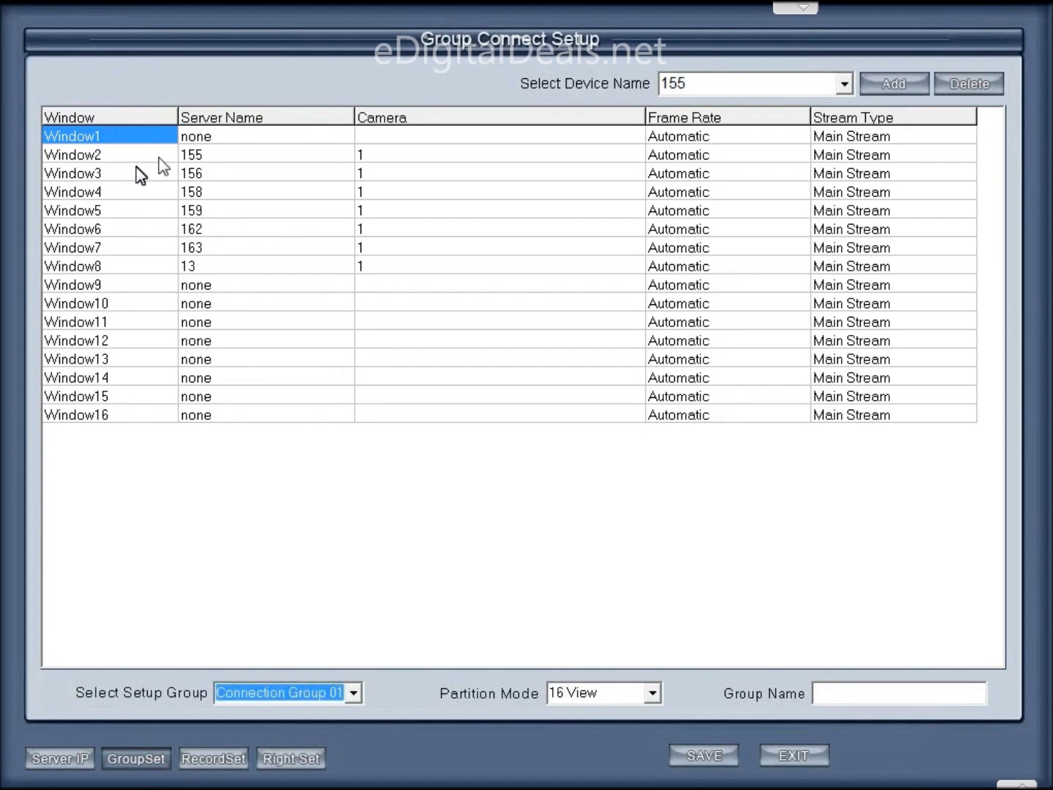
{"action": "left_click", "coordinate": [238, 144]}
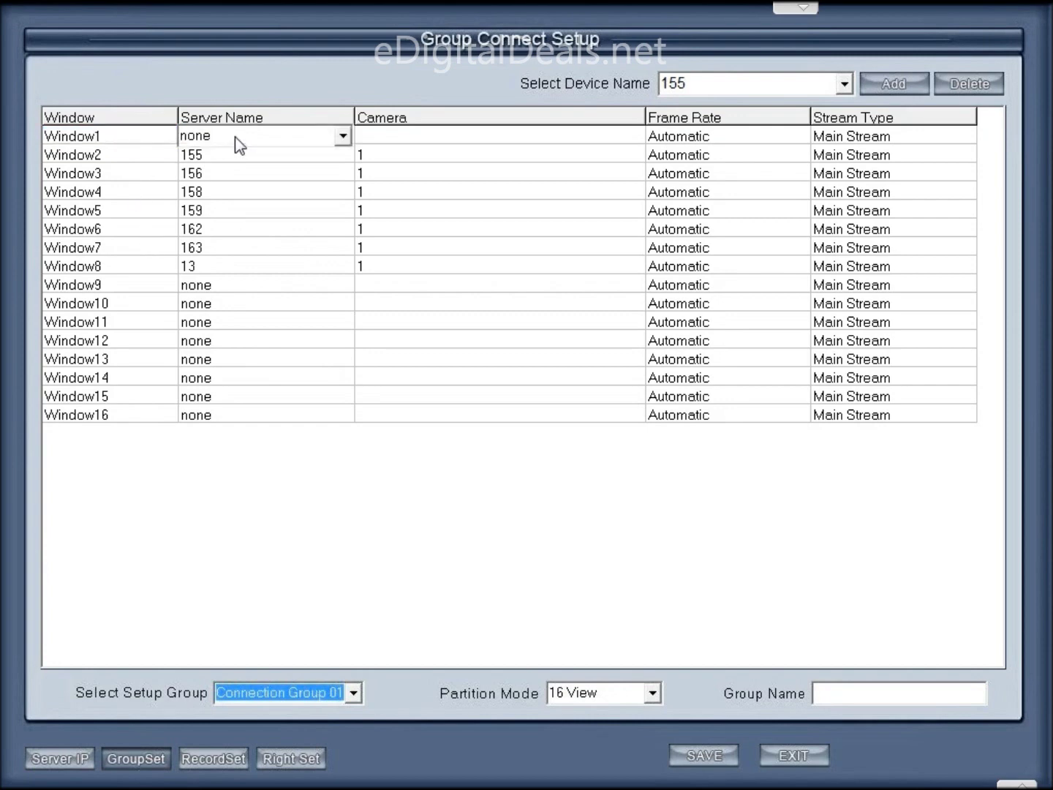
{"action": "left_click", "coordinate": [345, 139]}
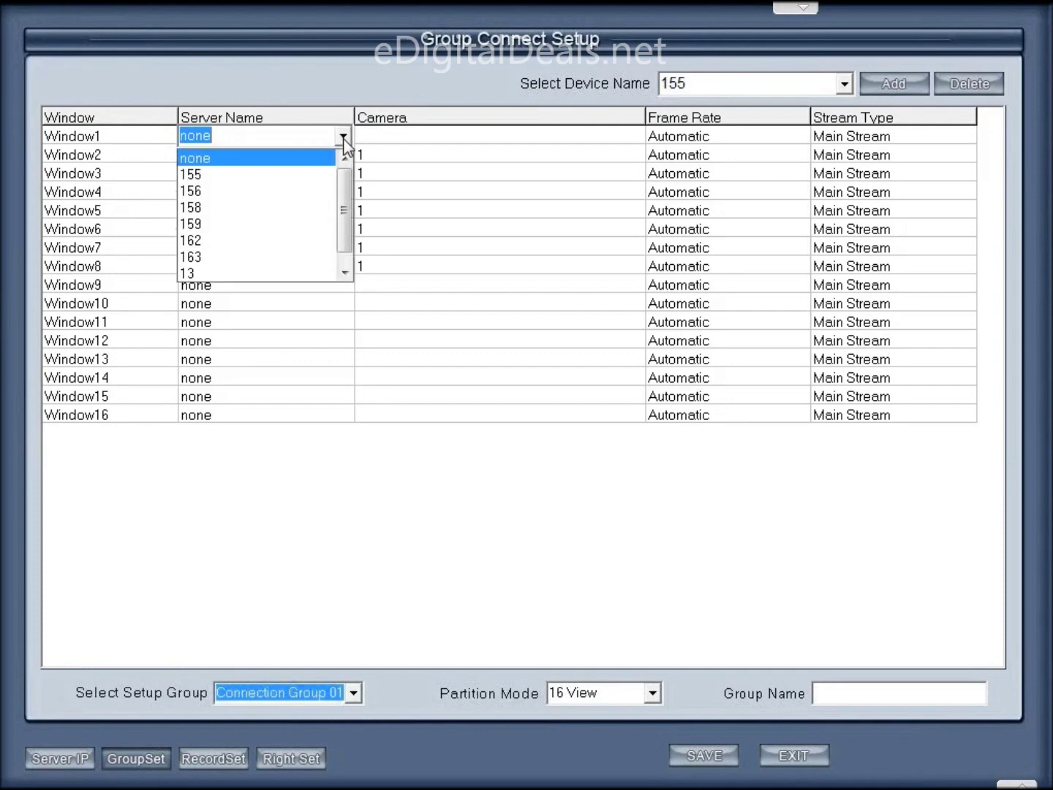
{"action": "scroll", "coordinate": [252, 223], "scroll_direction": "down", "scroll_amount": 1}
{"action": "left_click", "coordinate": [249, 276]}
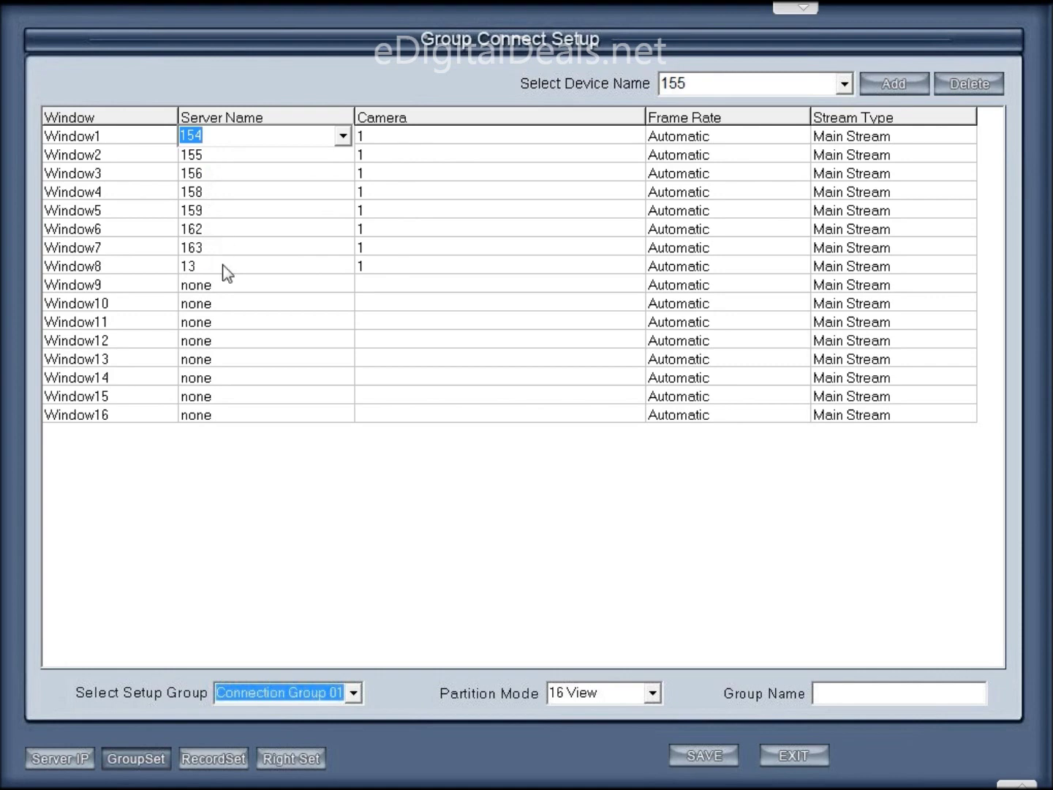
Step: Examine the camera selection and auto-cycle options for Window1, and cancel without changing them
{"action": "left_click", "coordinate": [413, 141]}
{"action": "left_click", "coordinate": [617, 141]}
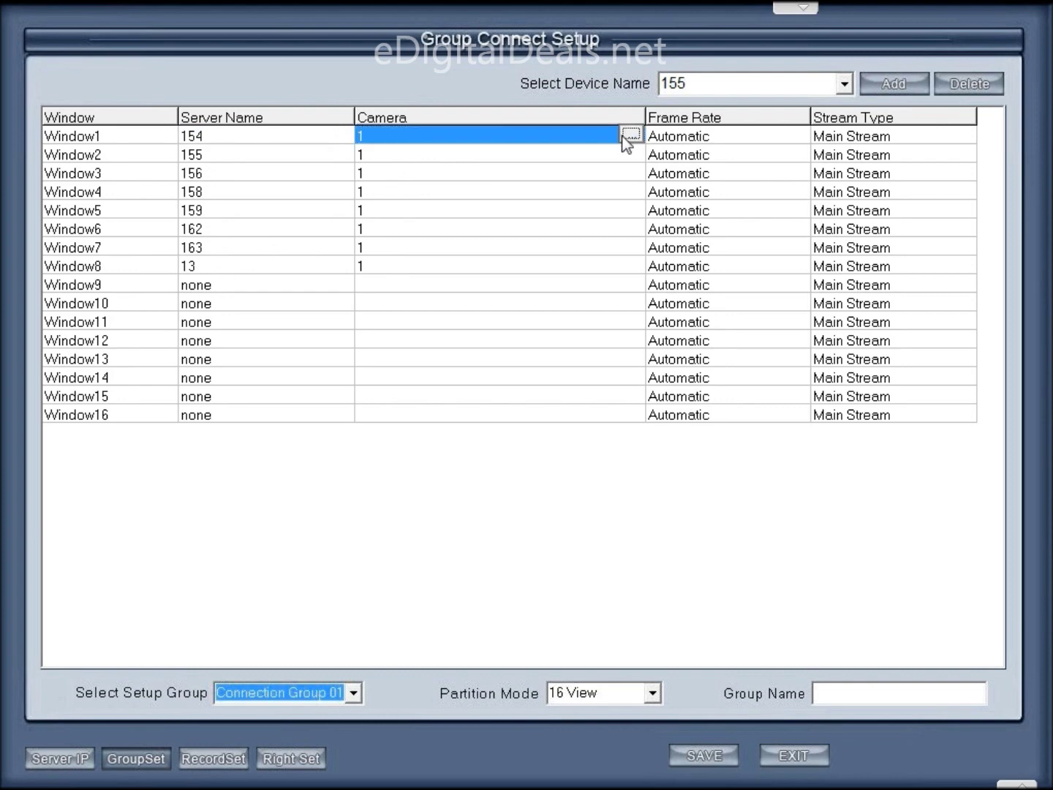
{"action": "left_click", "coordinate": [629, 135]}
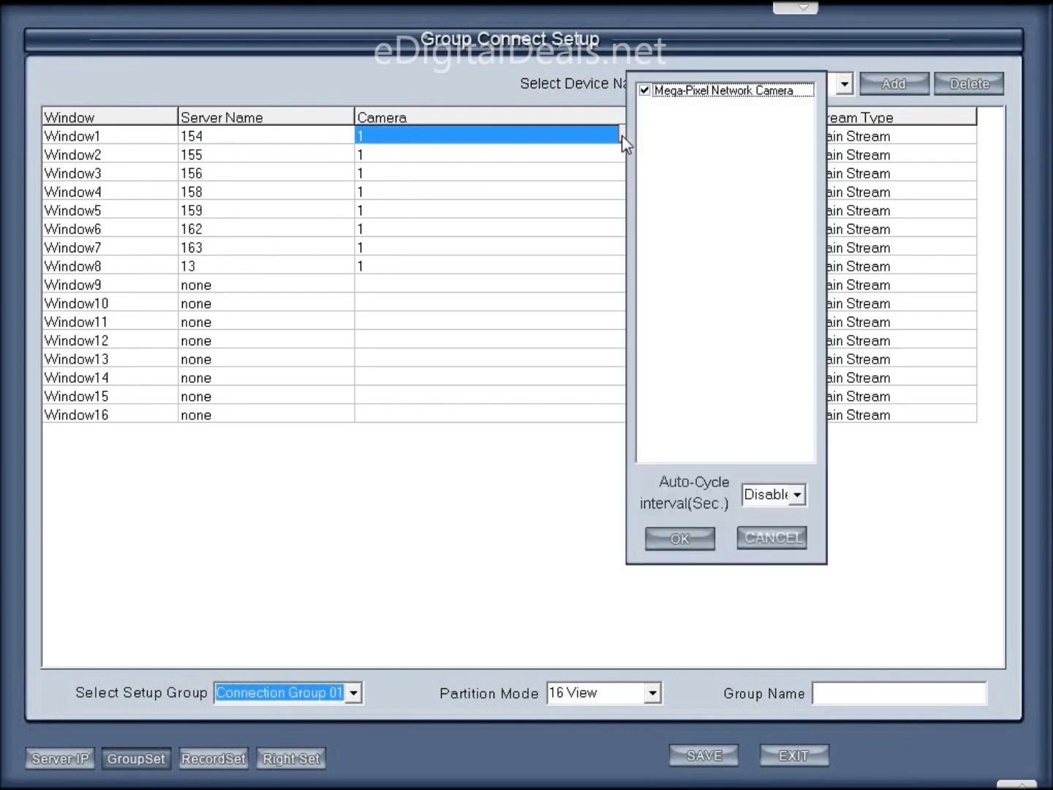
{"action": "left_click", "coordinate": [756, 537]}
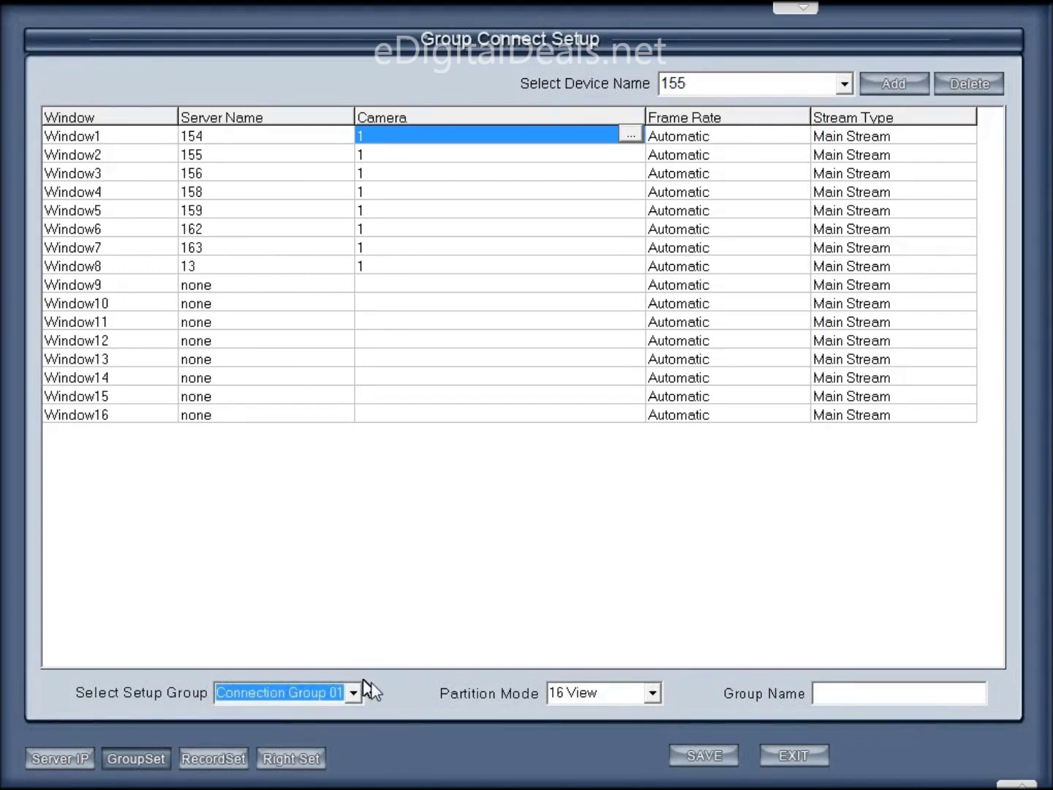
Step: Set the partition mode of Connection Group 01 to 4 View
{"action": "left_click", "coordinate": [653, 698]}
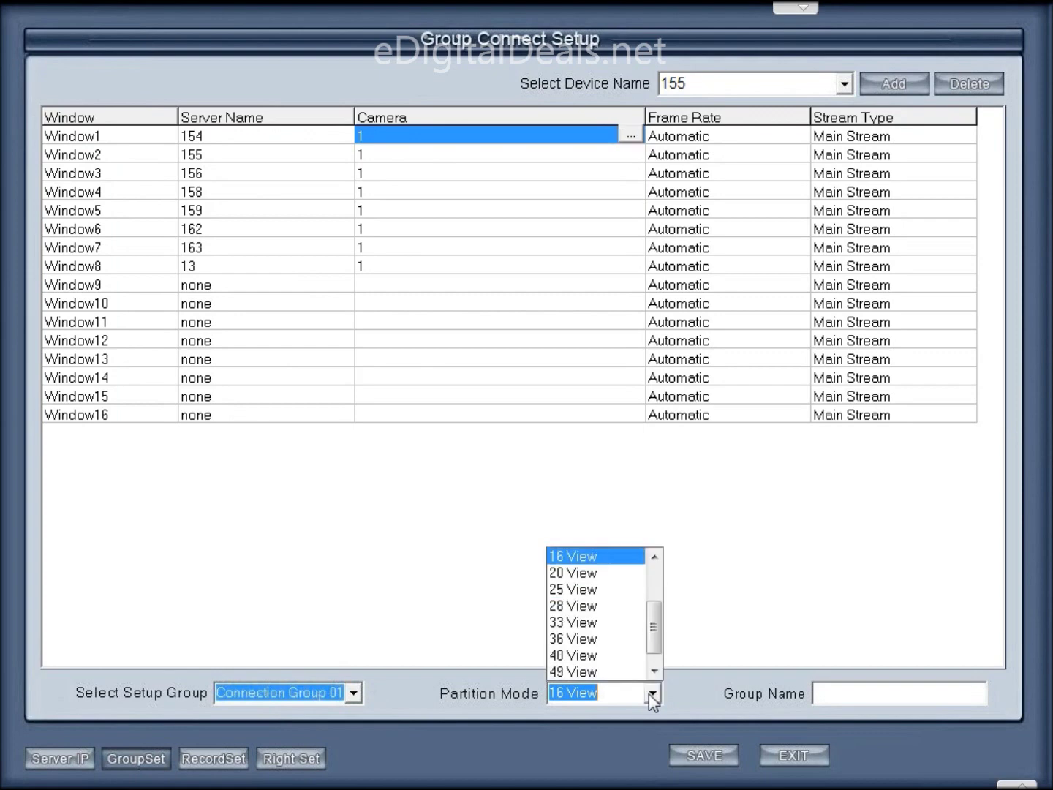
{"action": "scroll", "coordinate": [605, 613], "scroll_direction": "up", "scroll_amount": 2}
{"action": "scroll", "coordinate": [606, 615], "scroll_direction": "up", "scroll_amount": 1}
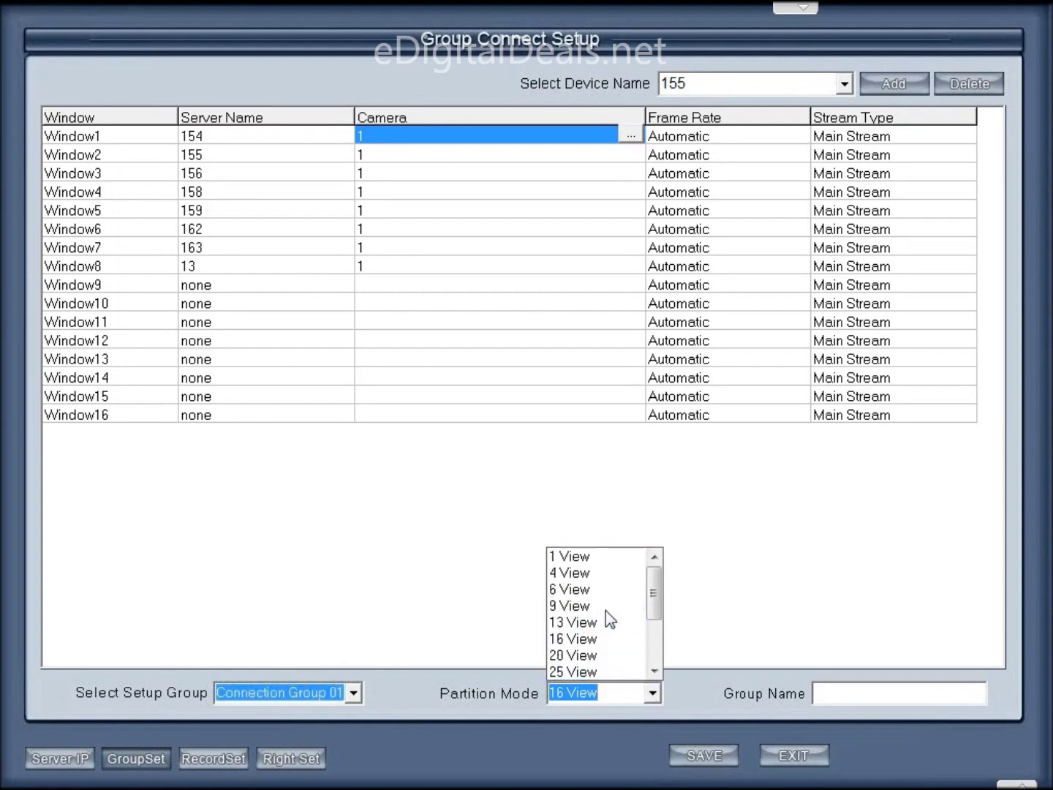
{"action": "left_click", "coordinate": [584, 578]}
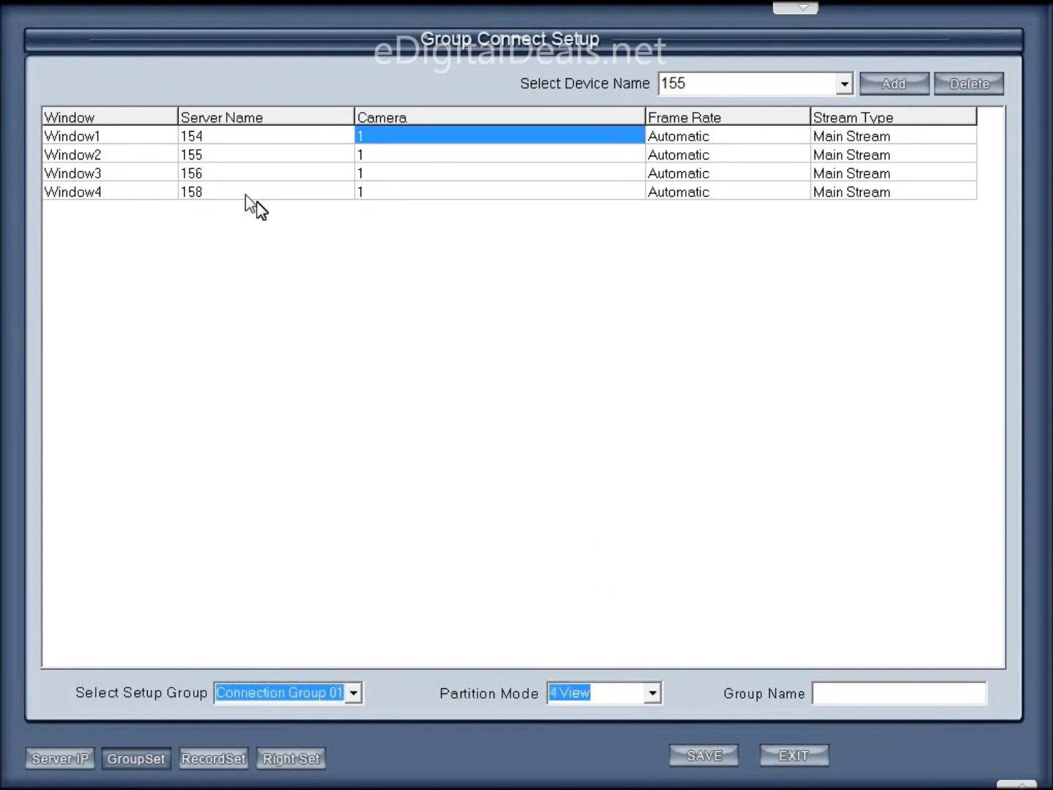
Step: Review the servers available for Window1 and choose 154 again
{"action": "left_click", "coordinate": [244, 134]}
{"action": "left_click", "coordinate": [344, 136]}
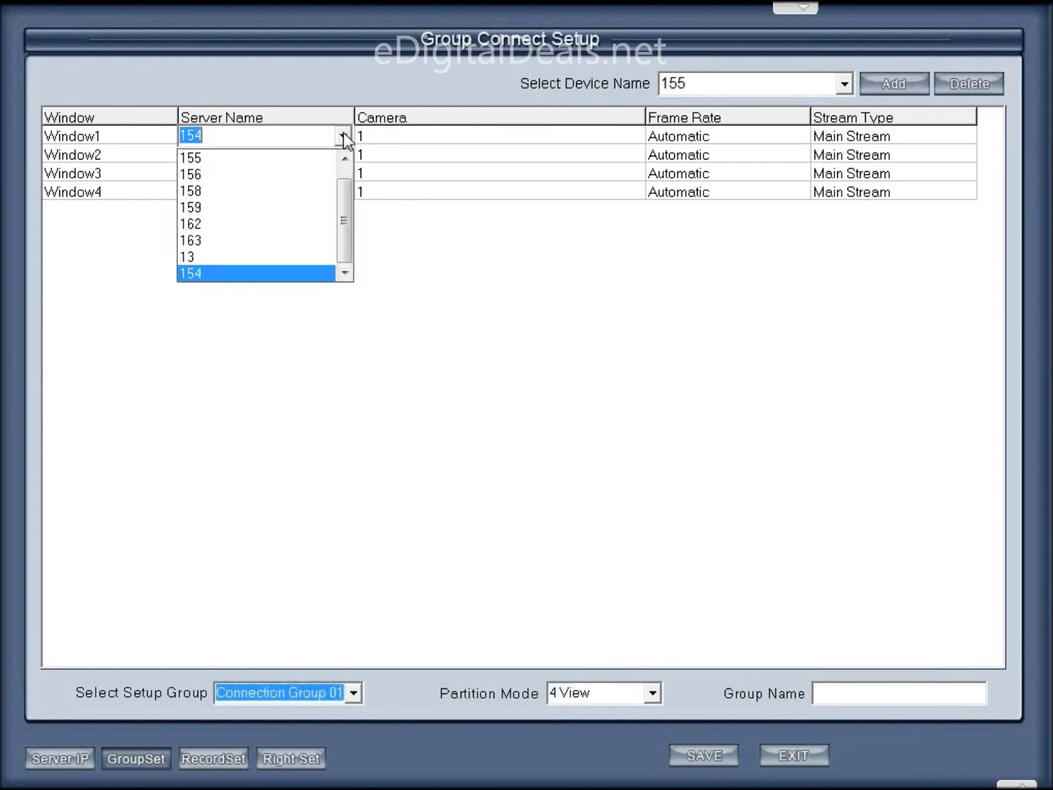
{"action": "left_click_drag", "start_coordinate": [346, 212], "coordinate": [350, 202]}
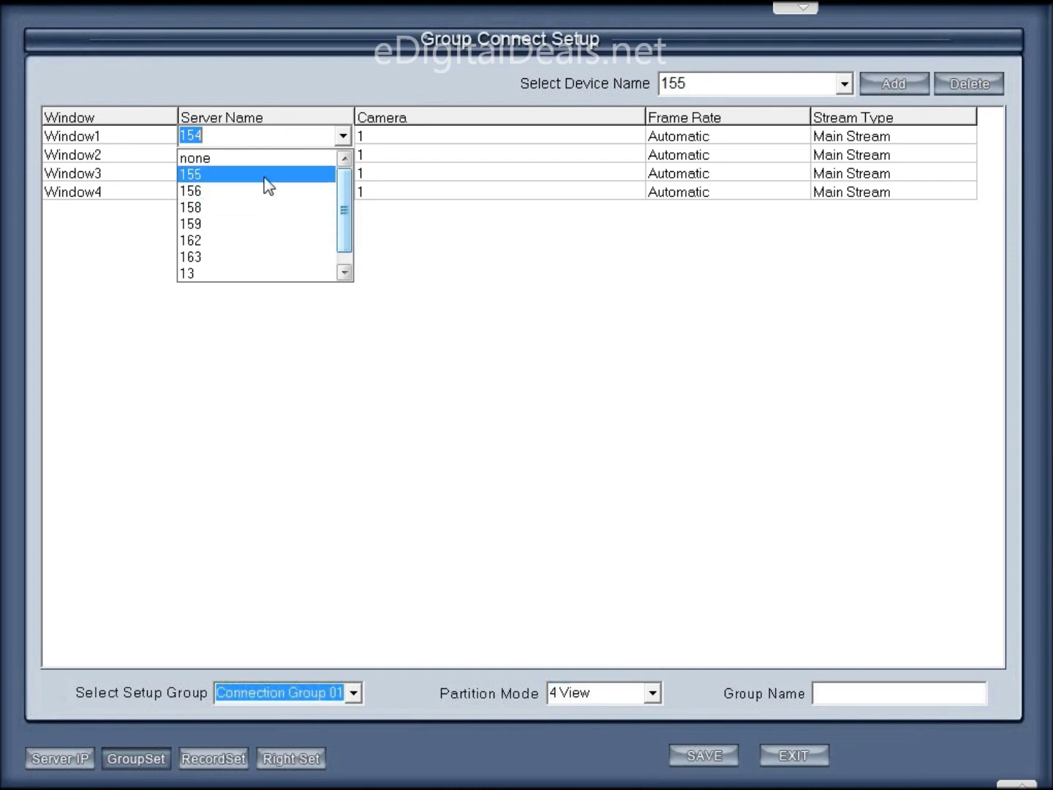
{"action": "scroll", "coordinate": [263, 253], "scroll_direction": "down", "scroll_amount": 1}
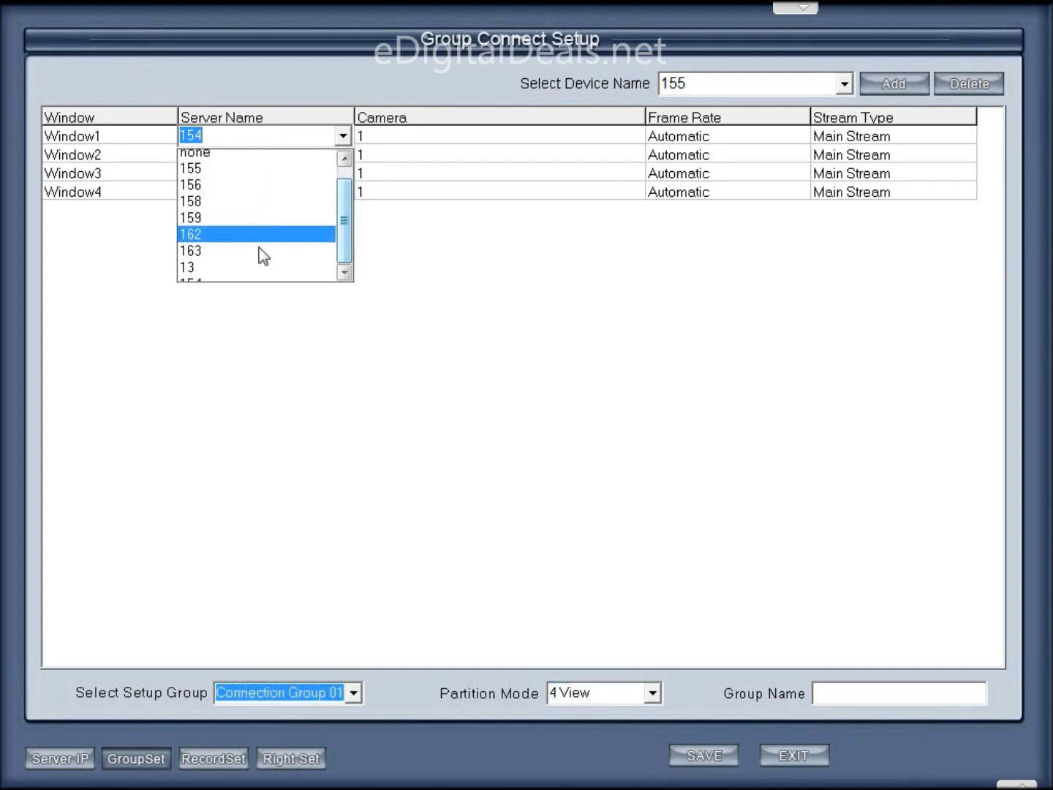
{"action": "left_click", "coordinate": [236, 274]}
Step: Try a 5-second auto-cycle interval for Window1's camera and discard the change
{"action": "left_click", "coordinate": [492, 142]}
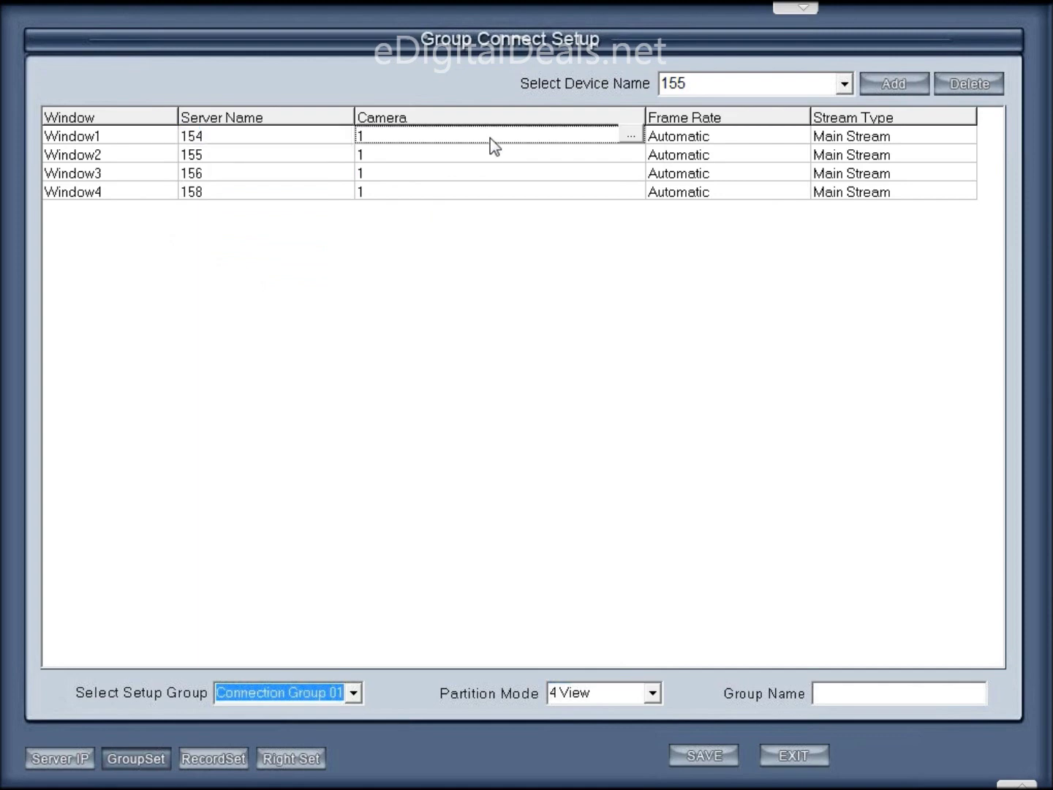
{"action": "left_click", "coordinate": [622, 143]}
{"action": "left_click", "coordinate": [623, 138]}
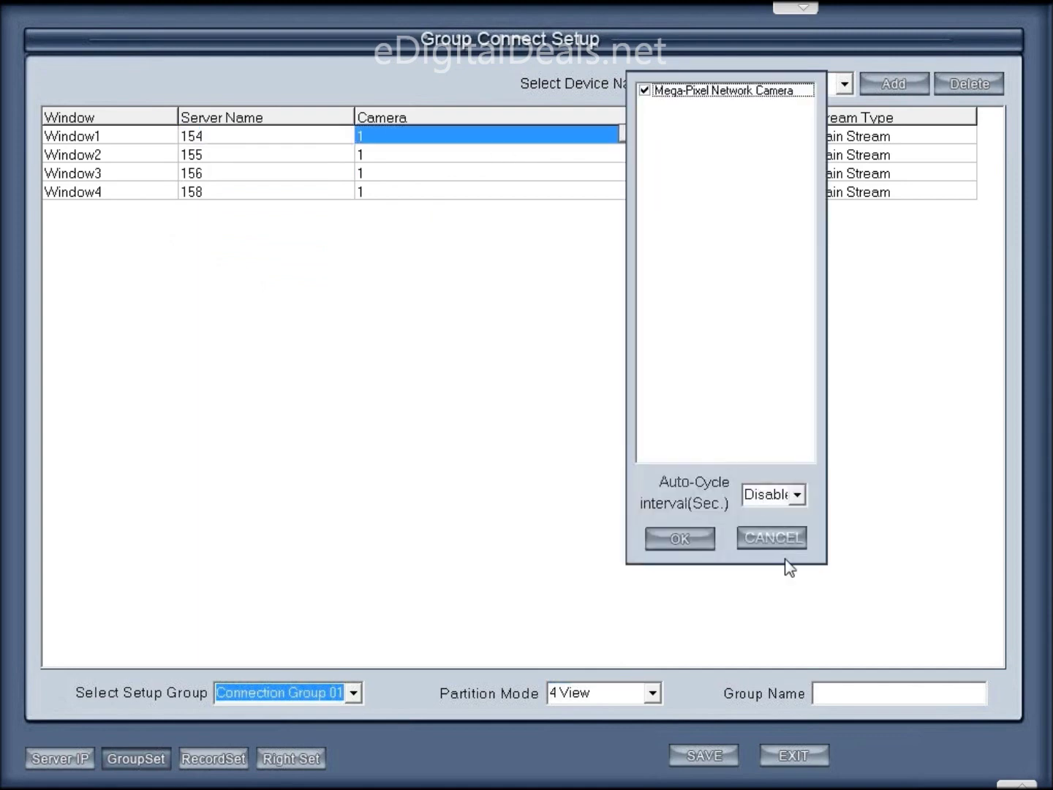
{"action": "left_click", "coordinate": [797, 495]}
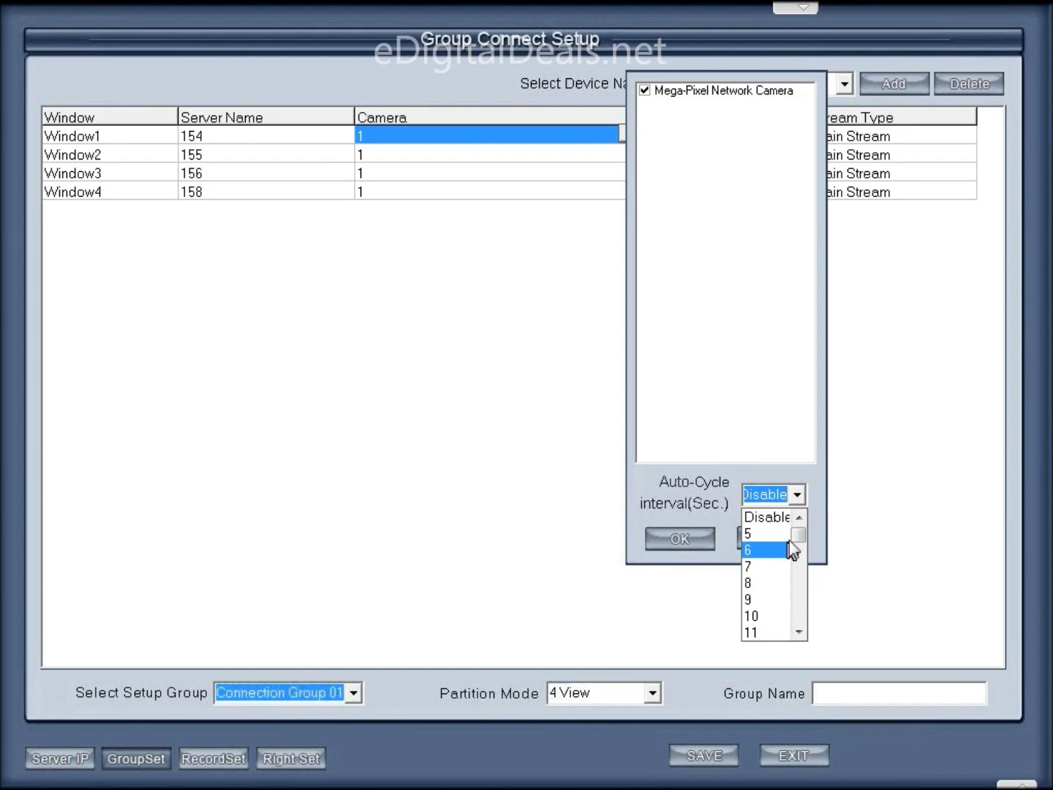
{"action": "scroll", "coordinate": [797, 533], "scroll_direction": "down", "scroll_amount": 1}
{"action": "scroll", "coordinate": [767, 532], "scroll_direction": "up", "scroll_amount": 1}
{"action": "left_click", "coordinate": [765, 534]}
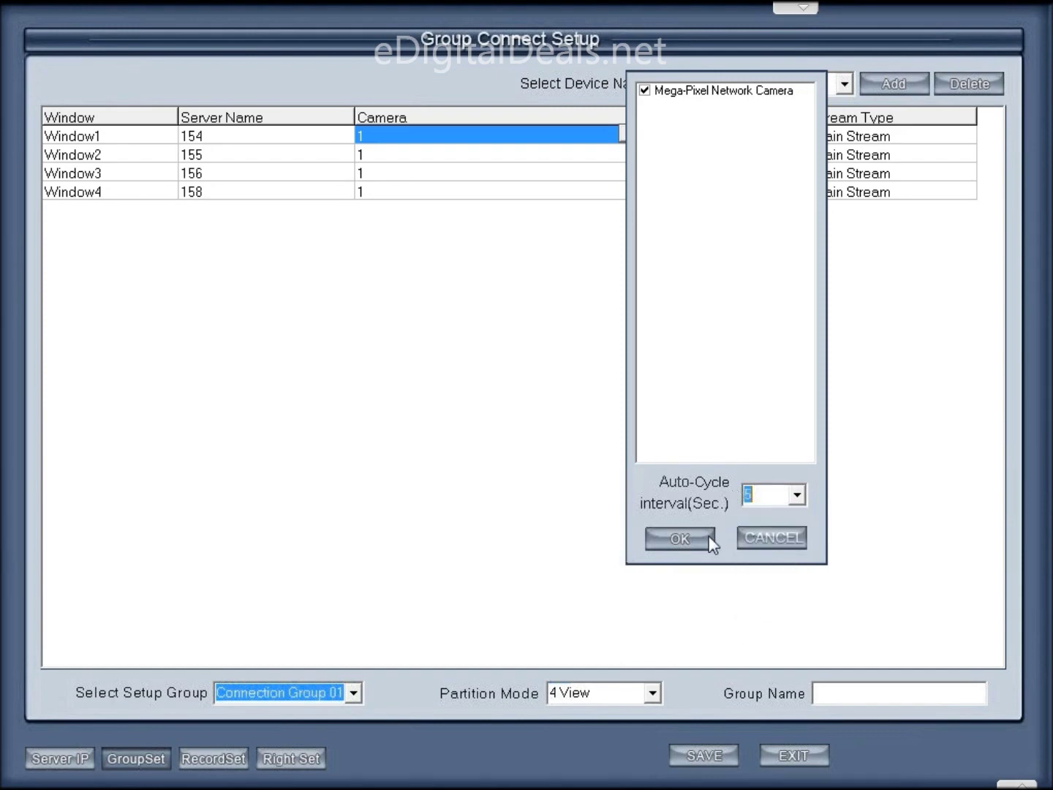
{"action": "left_click", "coordinate": [774, 547]}
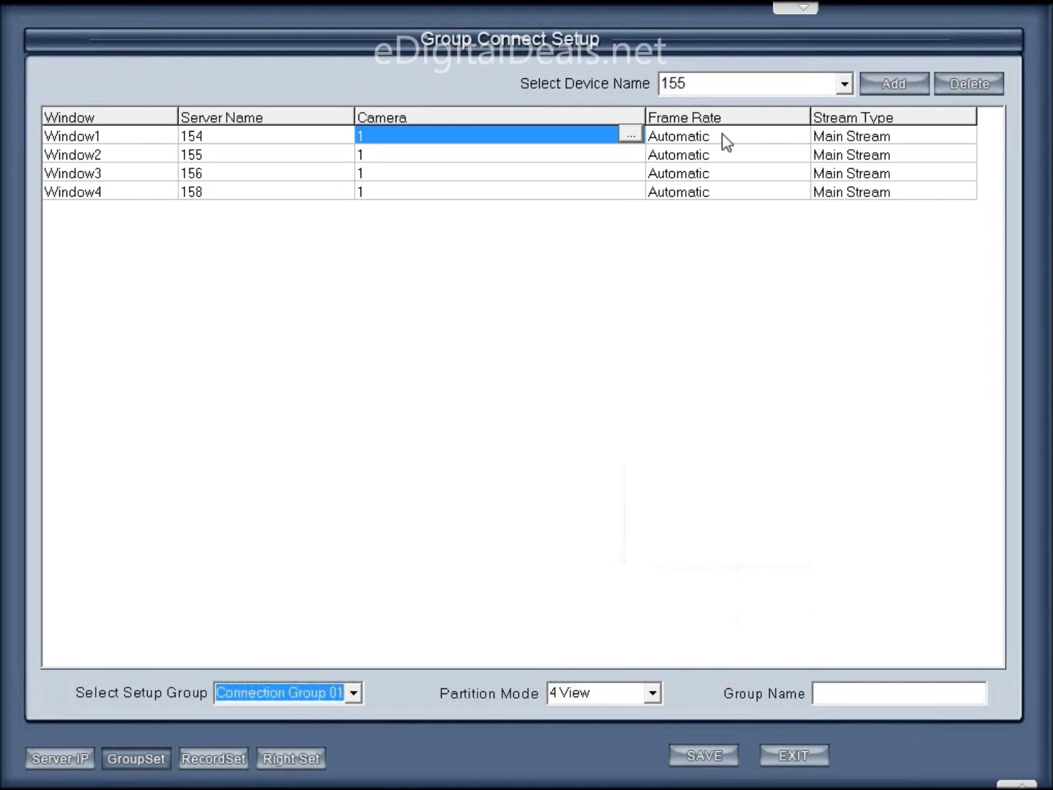
Step: Review the stream type options for Window2 and set the partition mode of Connection Group 01 to 9 View
{"action": "left_click", "coordinate": [861, 152]}
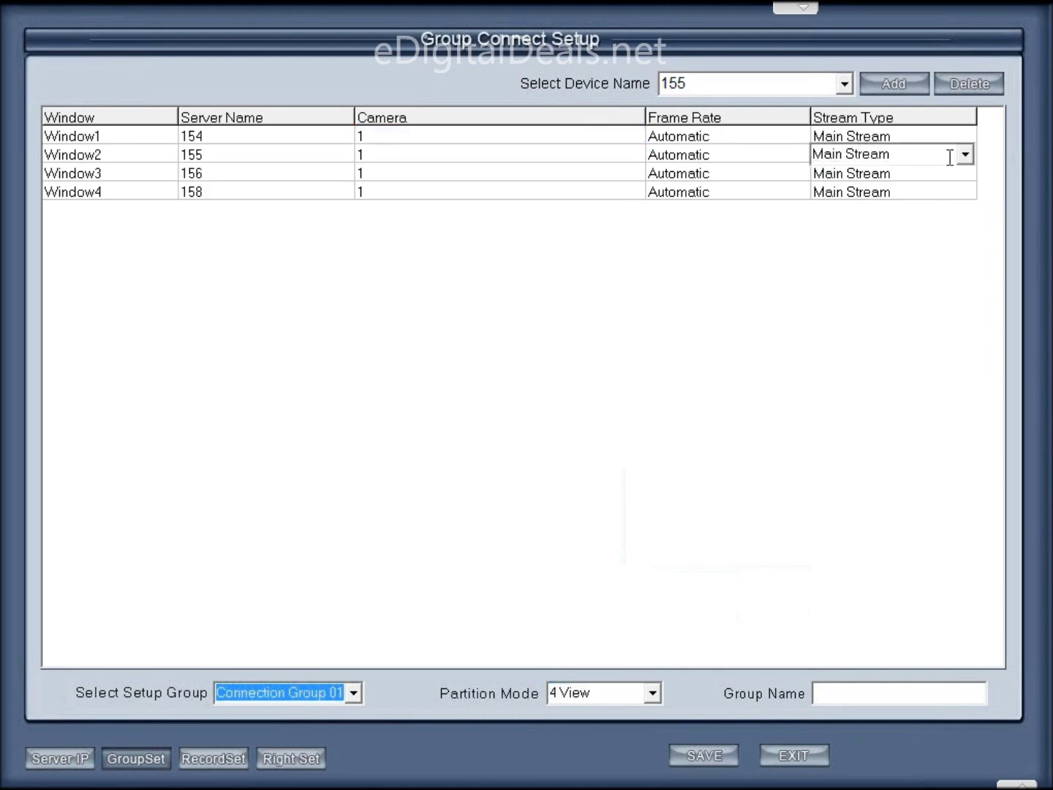
{"action": "left_click", "coordinate": [965, 155]}
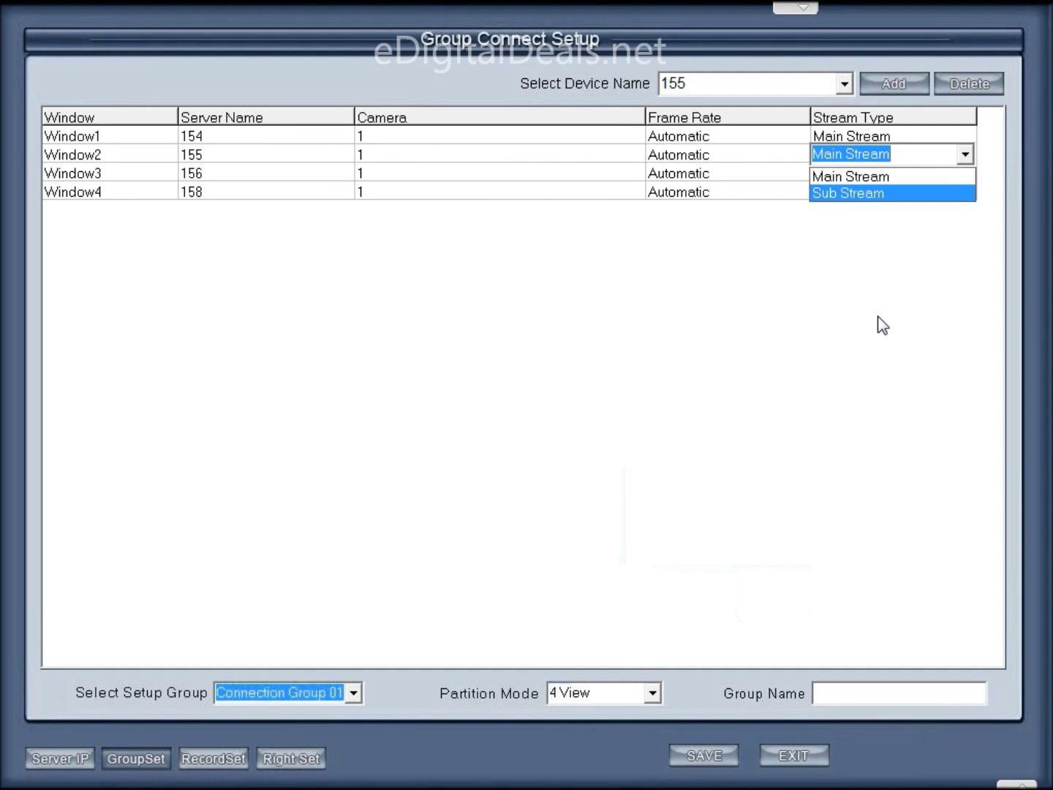
{"action": "left_click", "coordinate": [827, 253]}
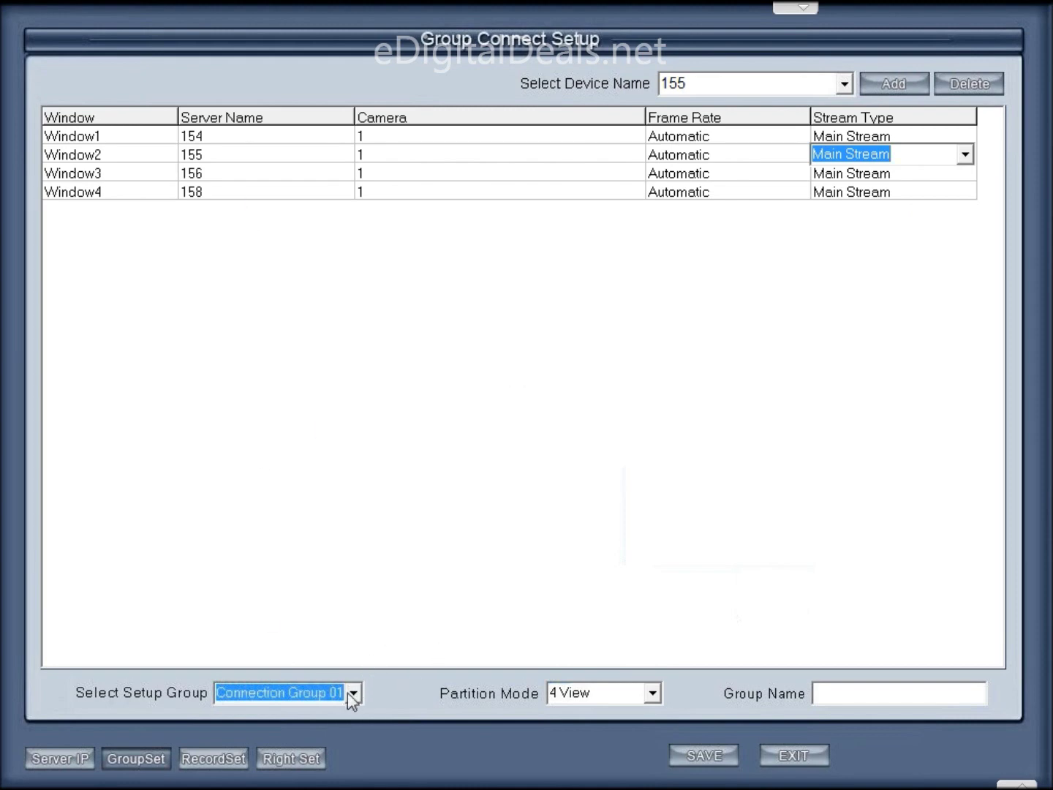
{"action": "left_click", "coordinate": [651, 693]}
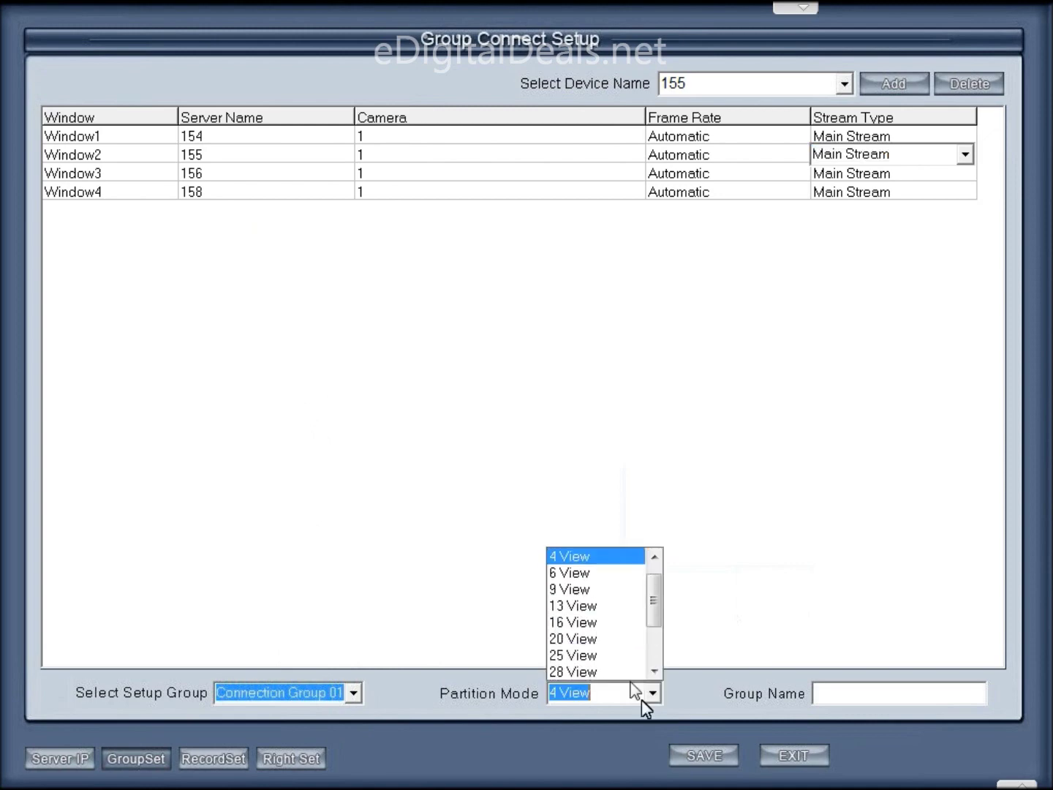
{"action": "left_click", "coordinate": [581, 590]}
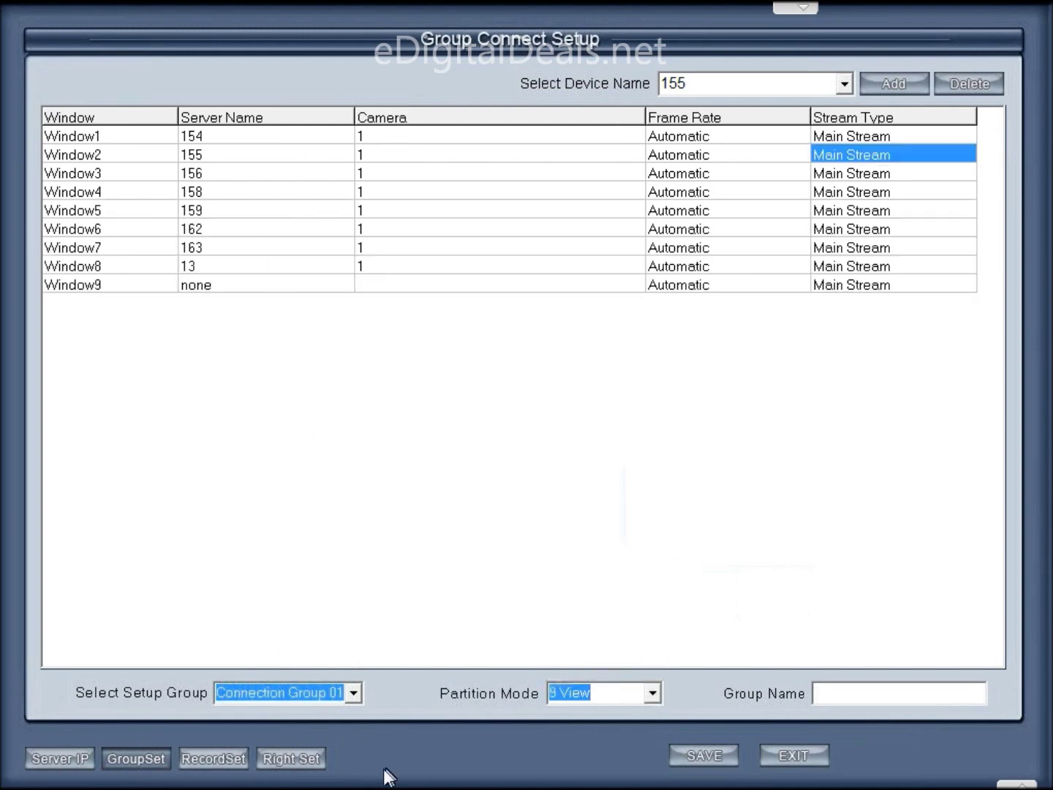
Step: Set window1's record plan to Motion Record for all hours from Sunday to Saturday and exit the system setup
{"action": "left_click", "coordinate": [209, 761]}
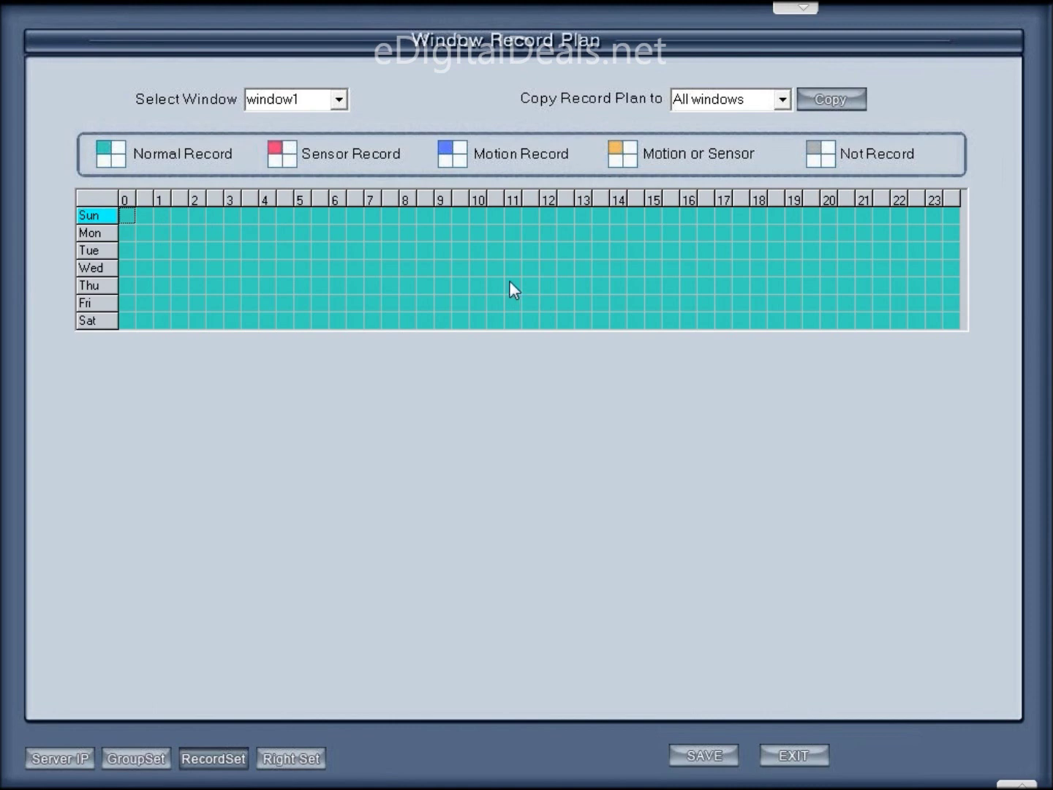
{"action": "left_click", "coordinate": [451, 155]}
{"action": "mouse_move", "coordinate": [128, 209]}
{"action": "left_mouse_down"}
{"action": "mouse_move", "coordinate": [929, 317]}
{"action": "mouse_move", "coordinate": [963, 330]}
{"action": "left_mouse_up"}
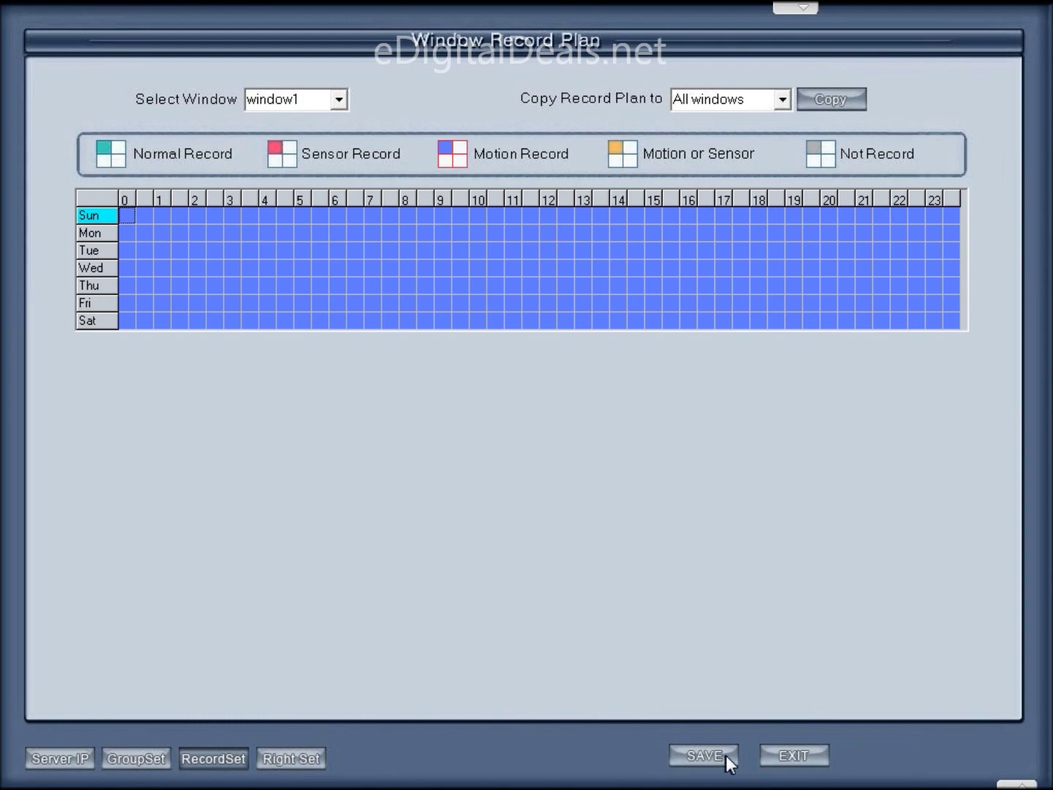
{"action": "left_click", "coordinate": [800, 754]}
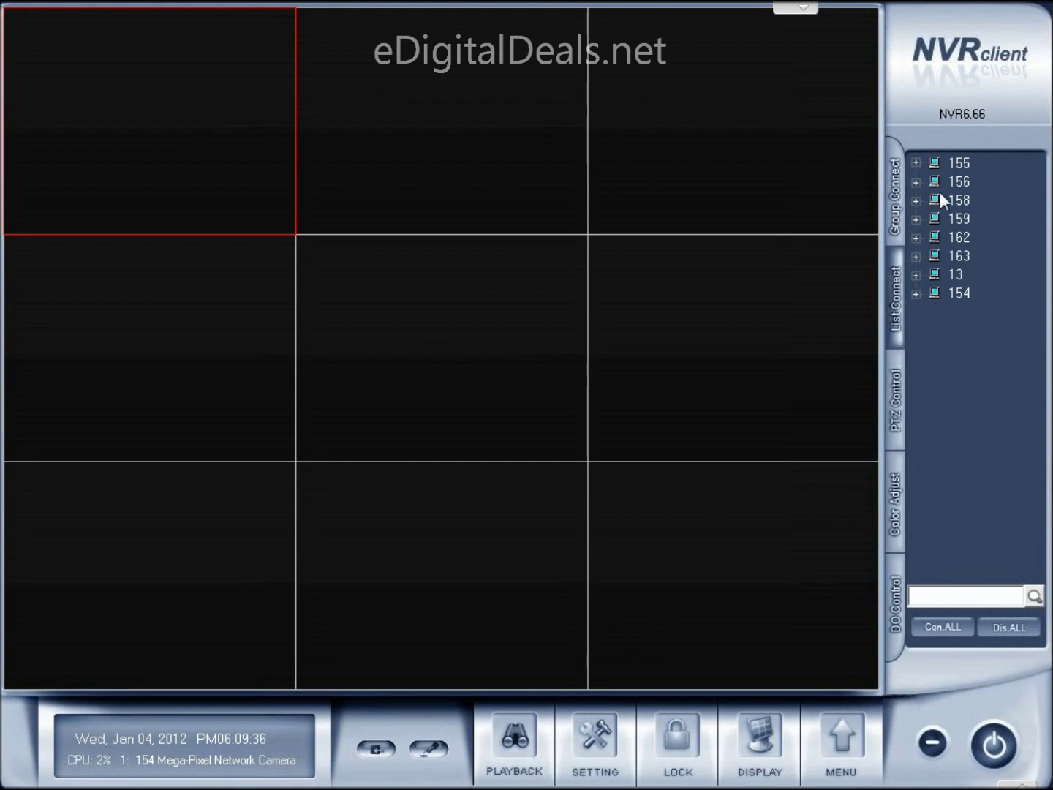
Step: Connect all cameras of Con. Group 01 to their live view windows
{"action": "left_click", "coordinate": [891, 196]}
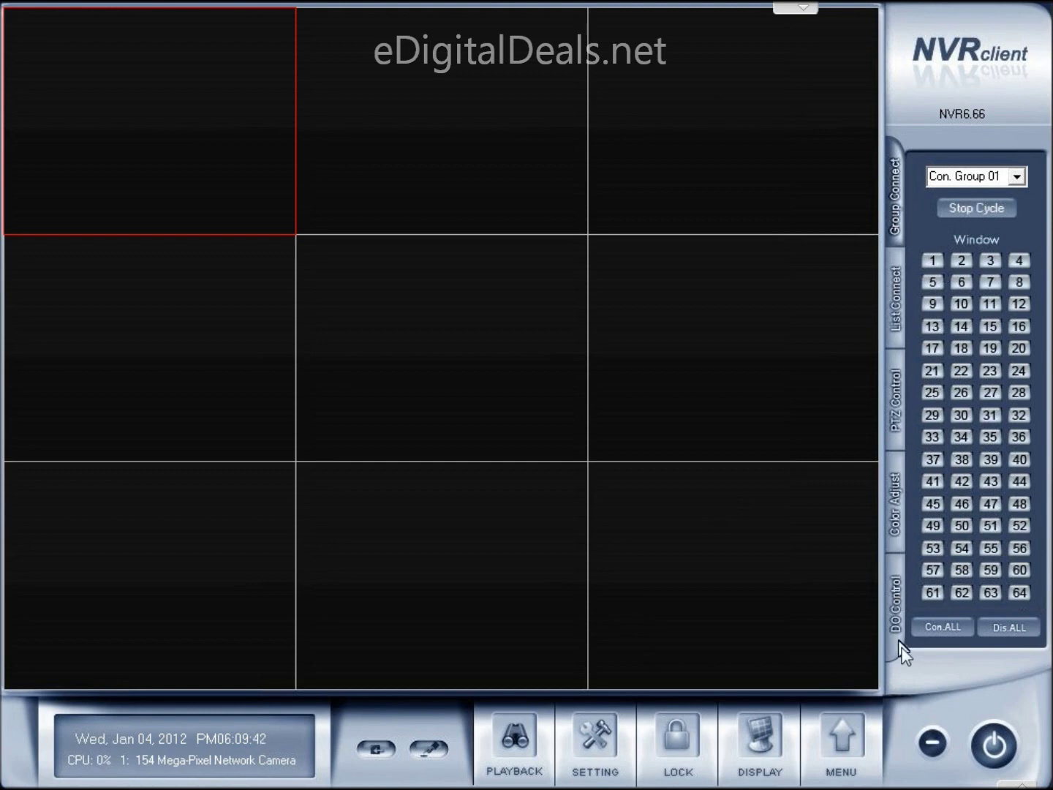
{"action": "left_click", "coordinate": [937, 628]}
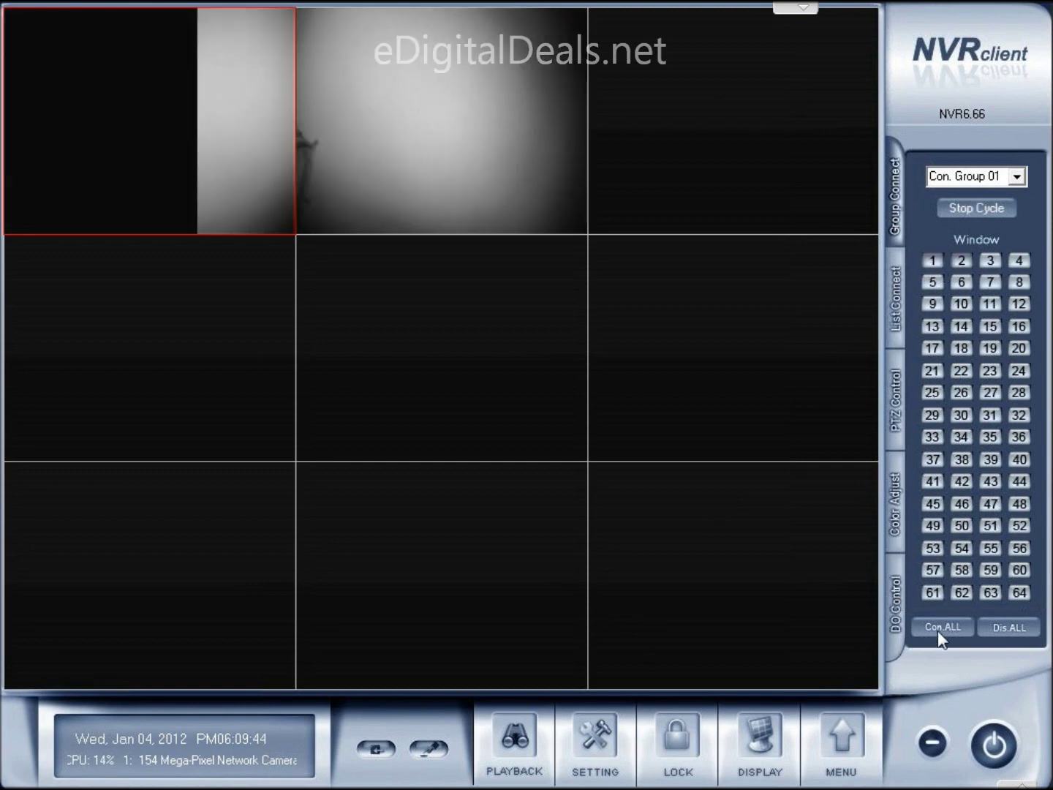